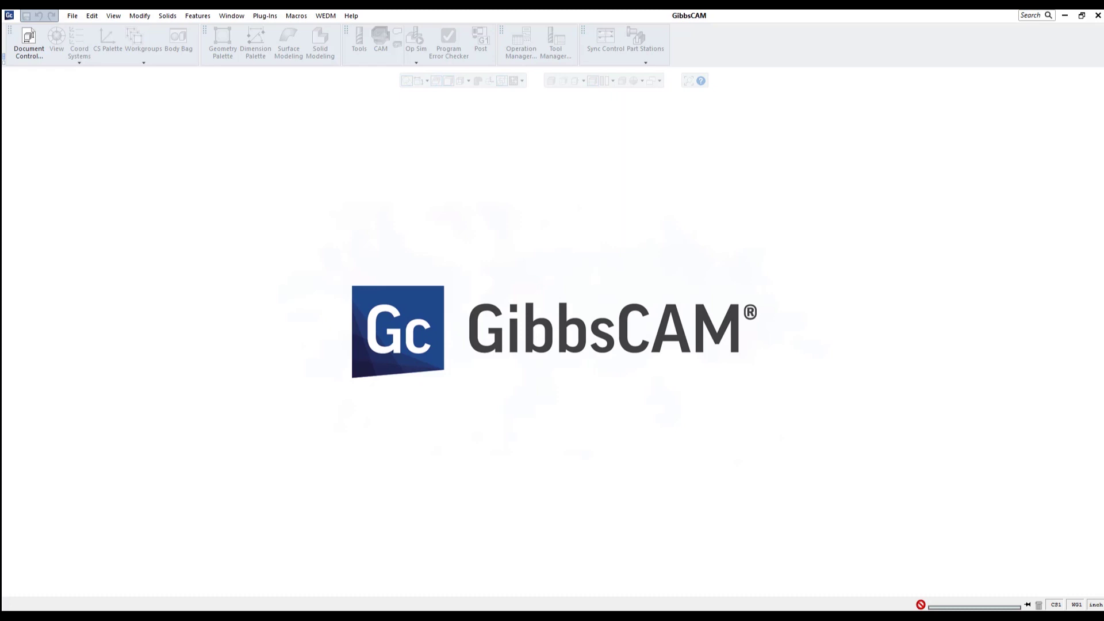
Open the part file Mounting Bracket.vnc from the Desktop
left_click(73, 16)
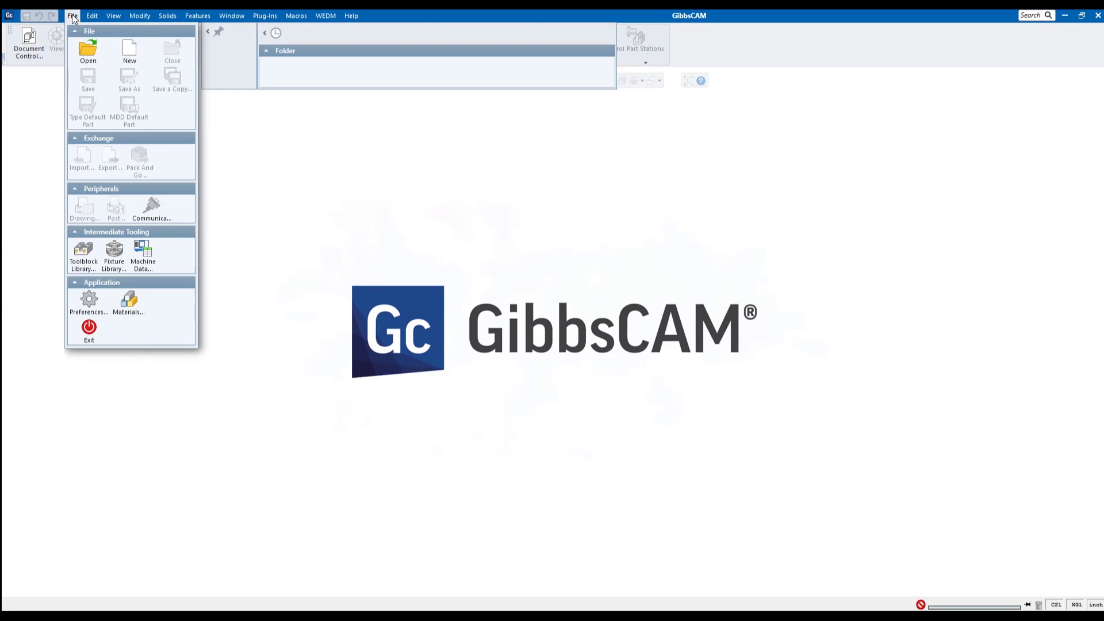
left_click(89, 55)
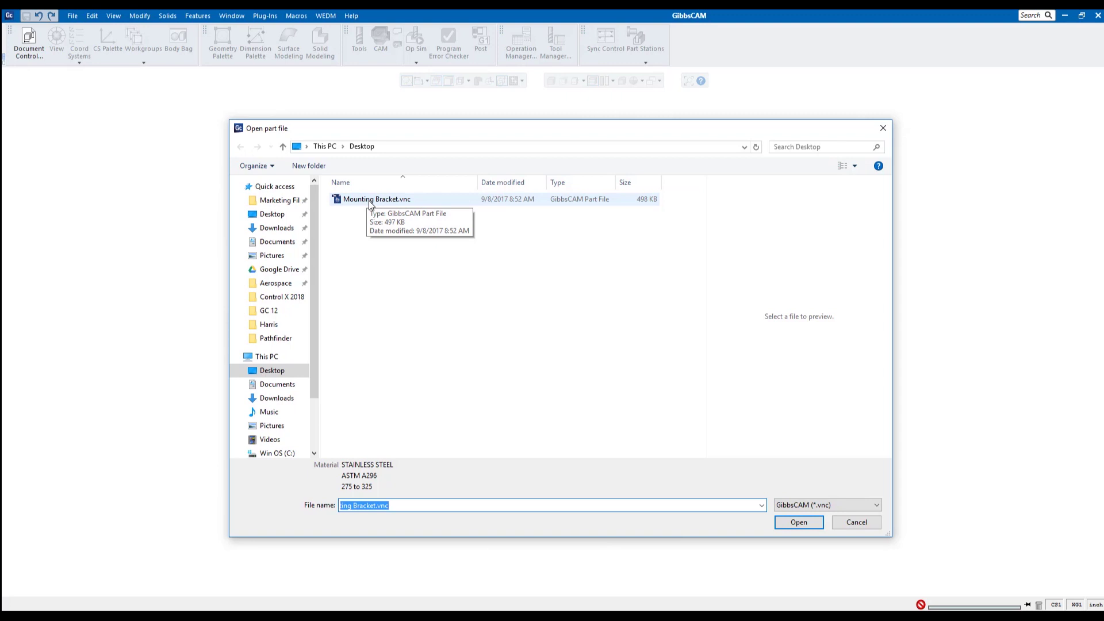
left_click(374, 205)
left_click(793, 523)
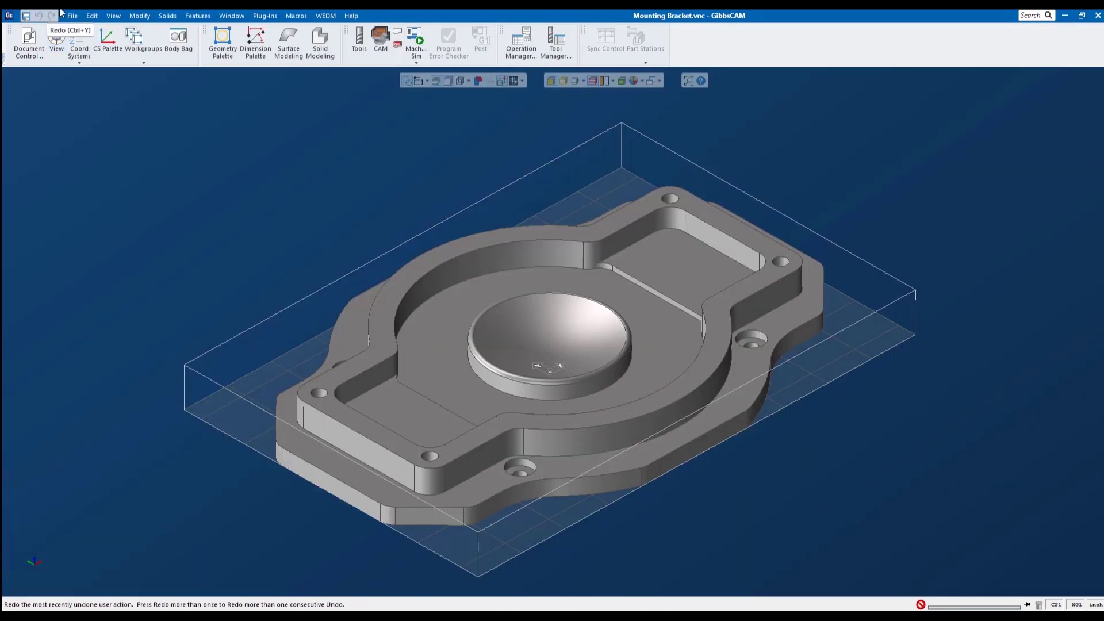
left_click(76, 16)
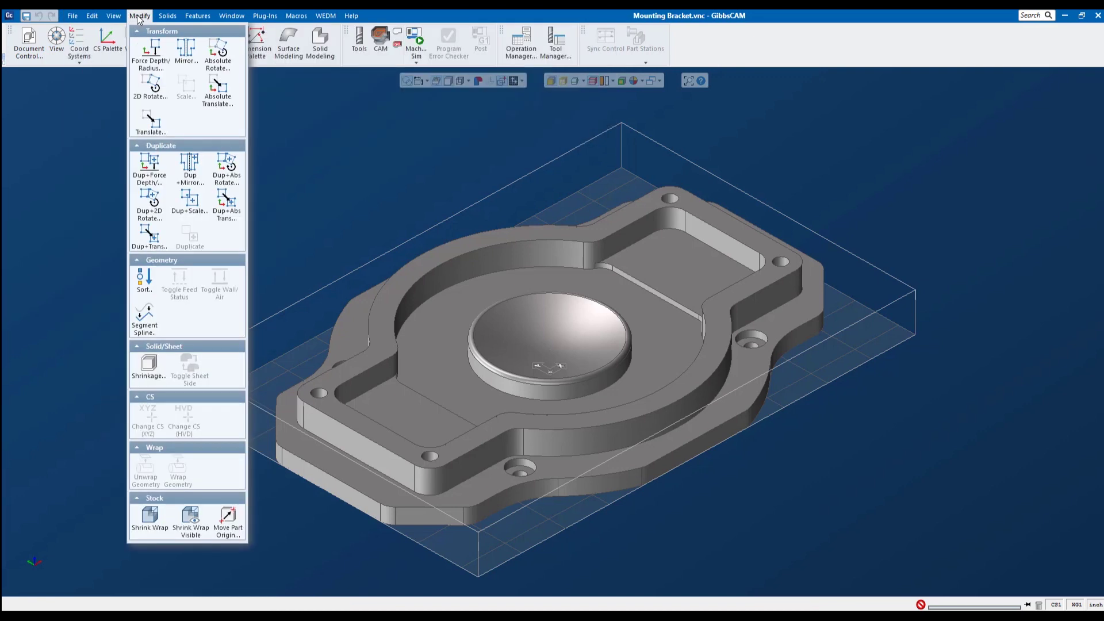
mouse_move(73, 17)
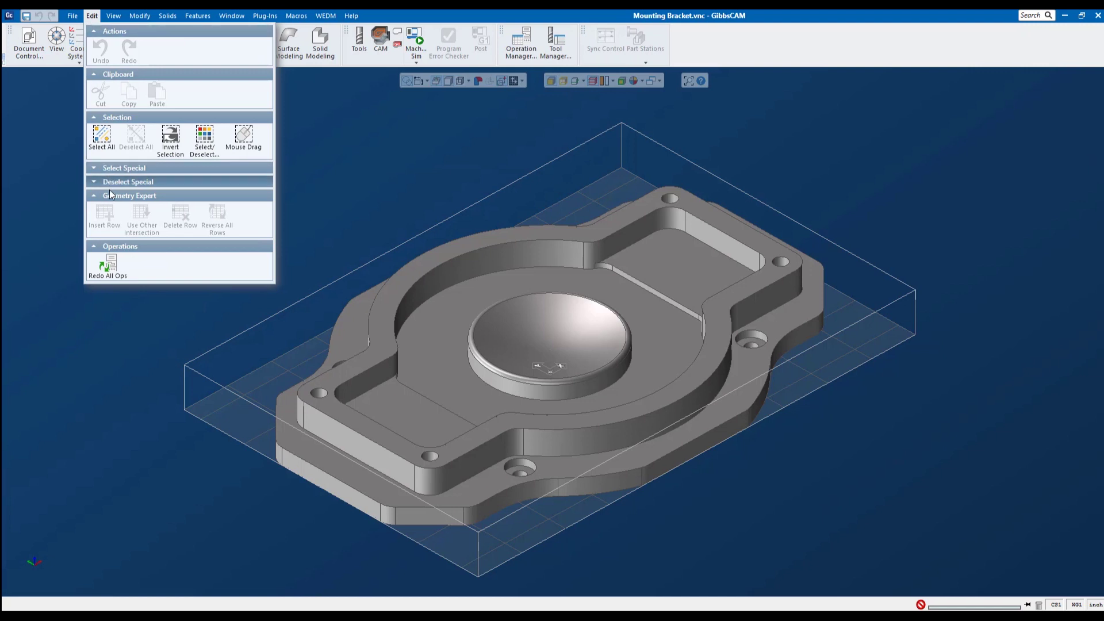
mouse_move(105, 169)
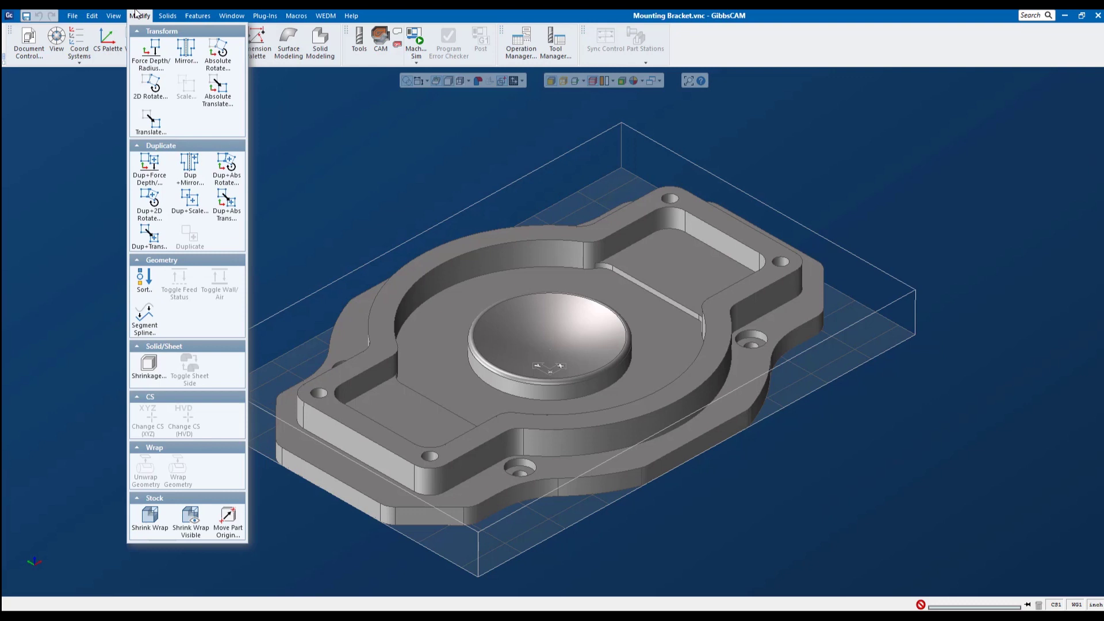
left_click(70, 166)
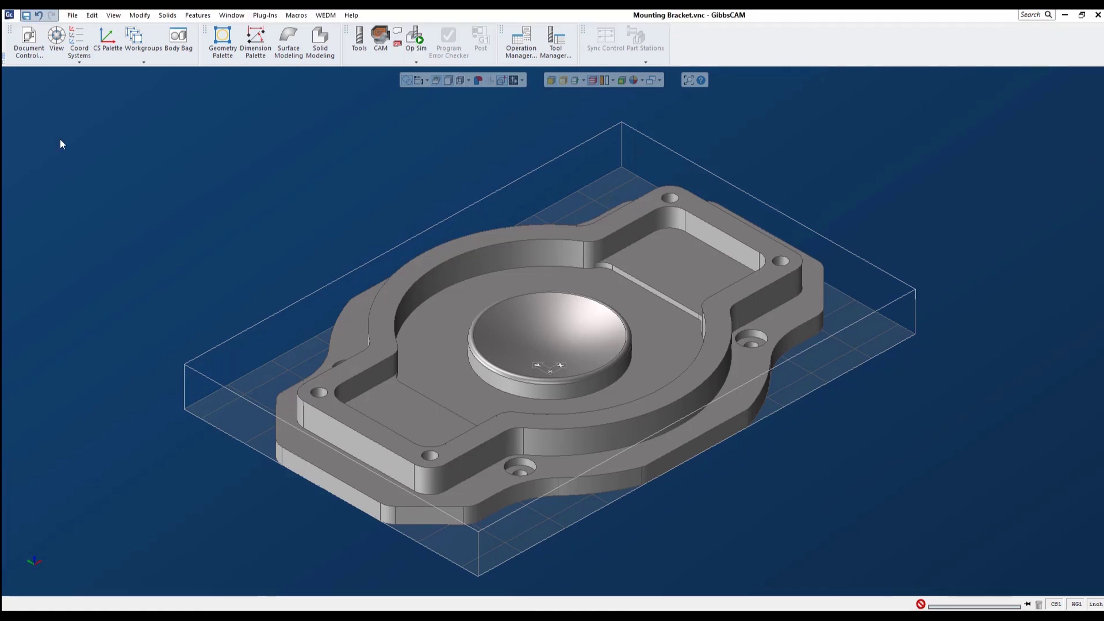
Review the document's machine, material, stock size and part origin settings
left_click(30, 50)
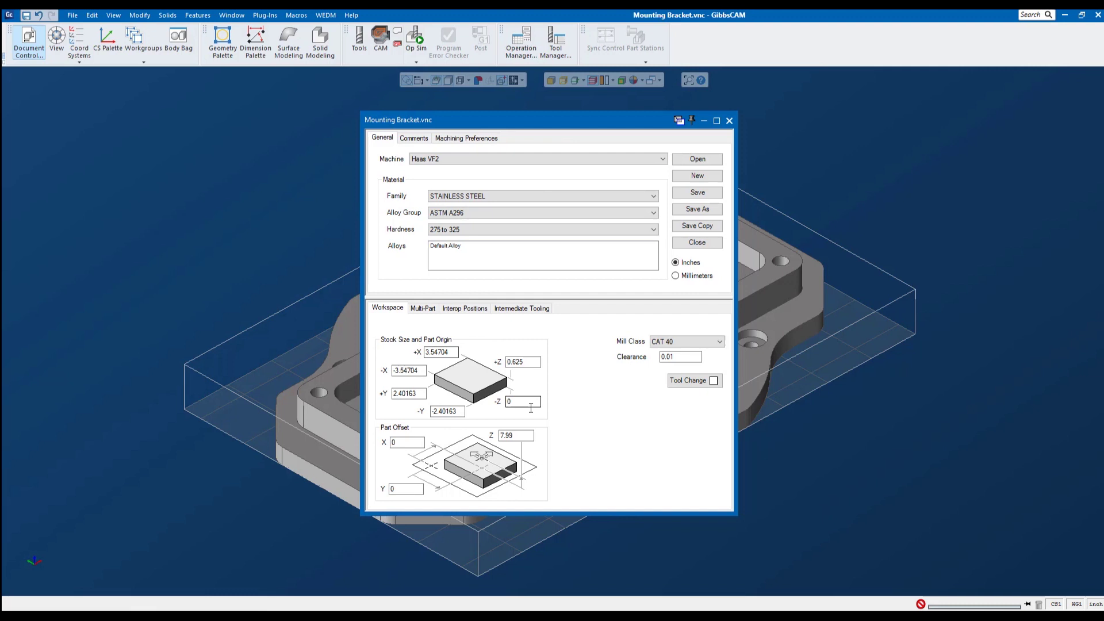
left_click(729, 120)
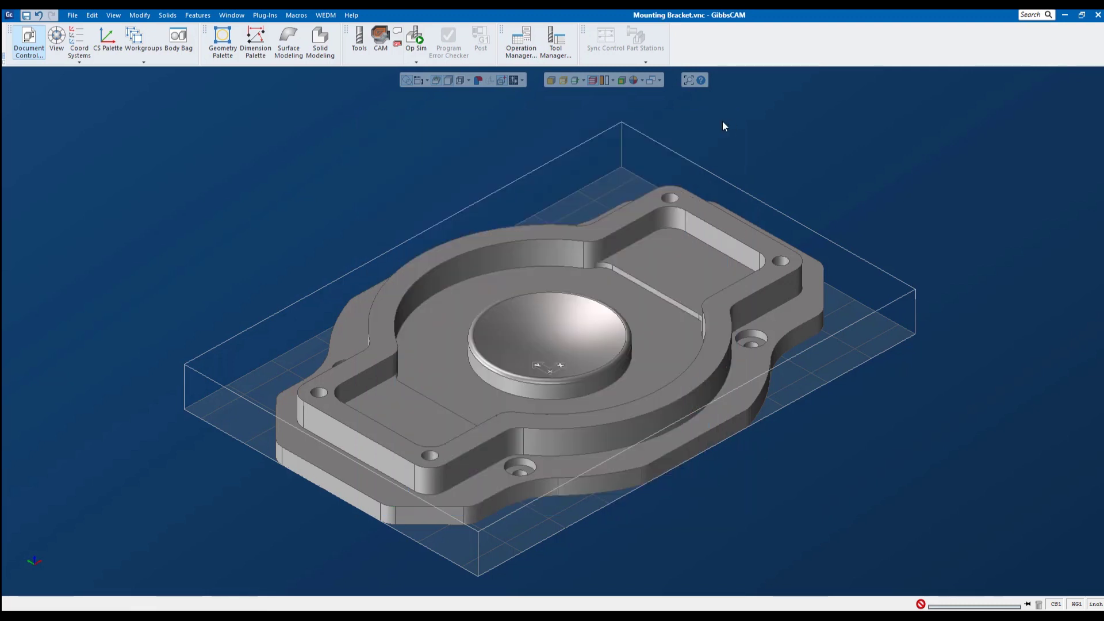
Examine the bracket in the top, front, side and isometric views
left_click(54, 40)
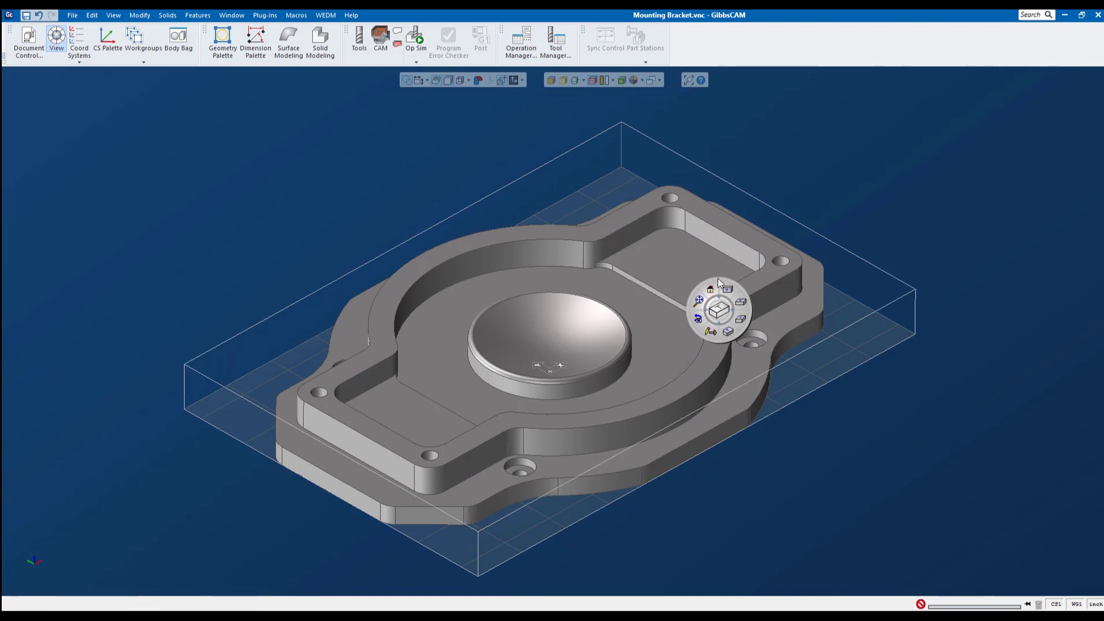
left_click_drag(718, 279, 933, 88)
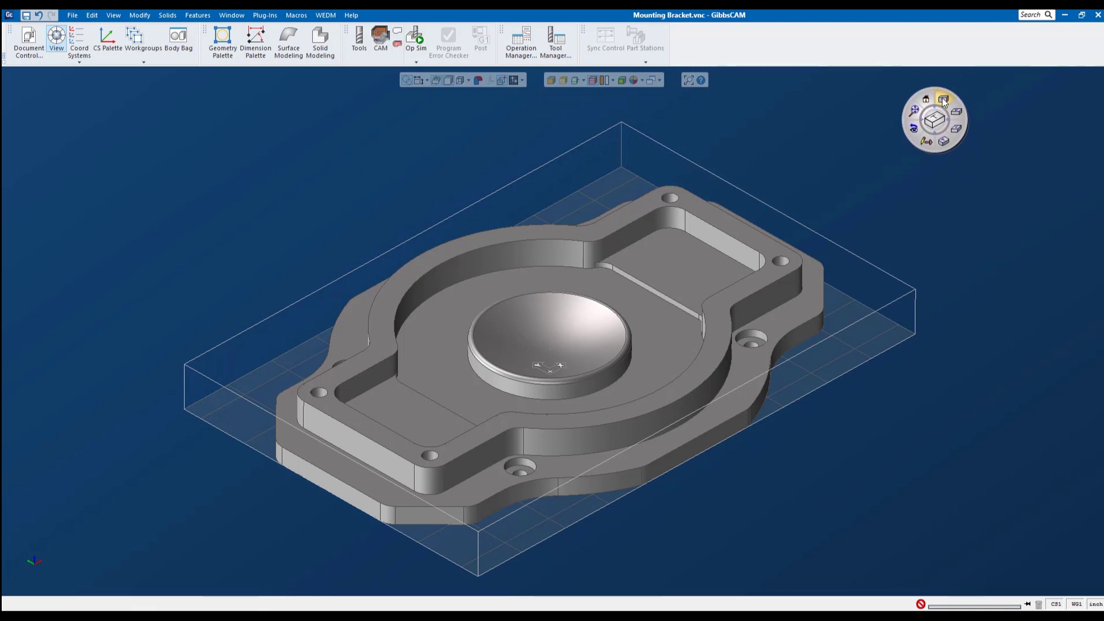
left_click(943, 98)
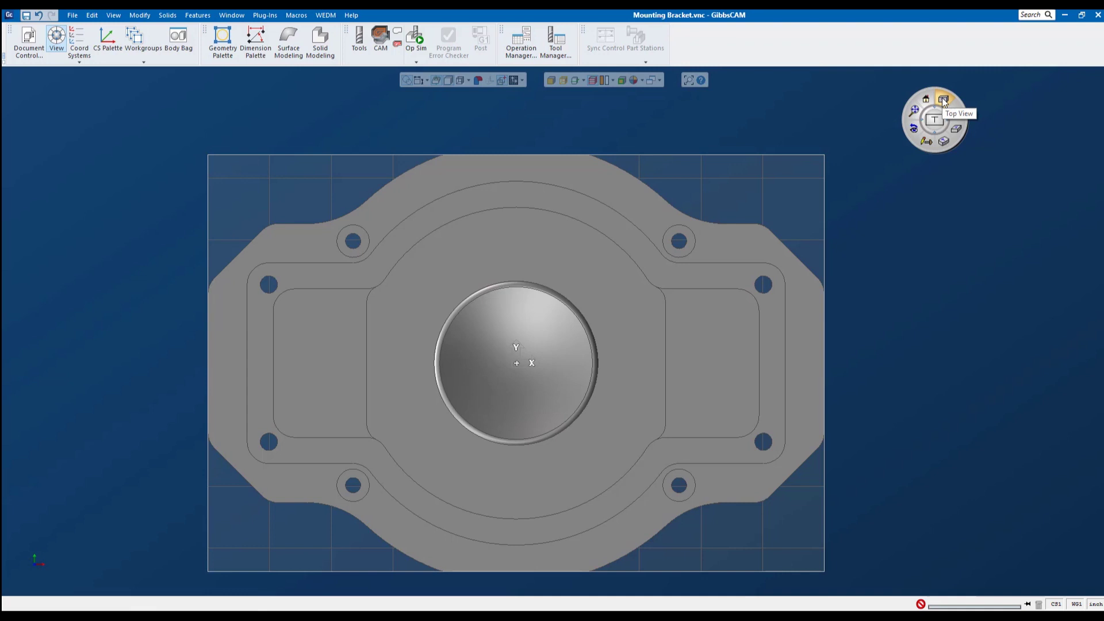
left_click(958, 114)
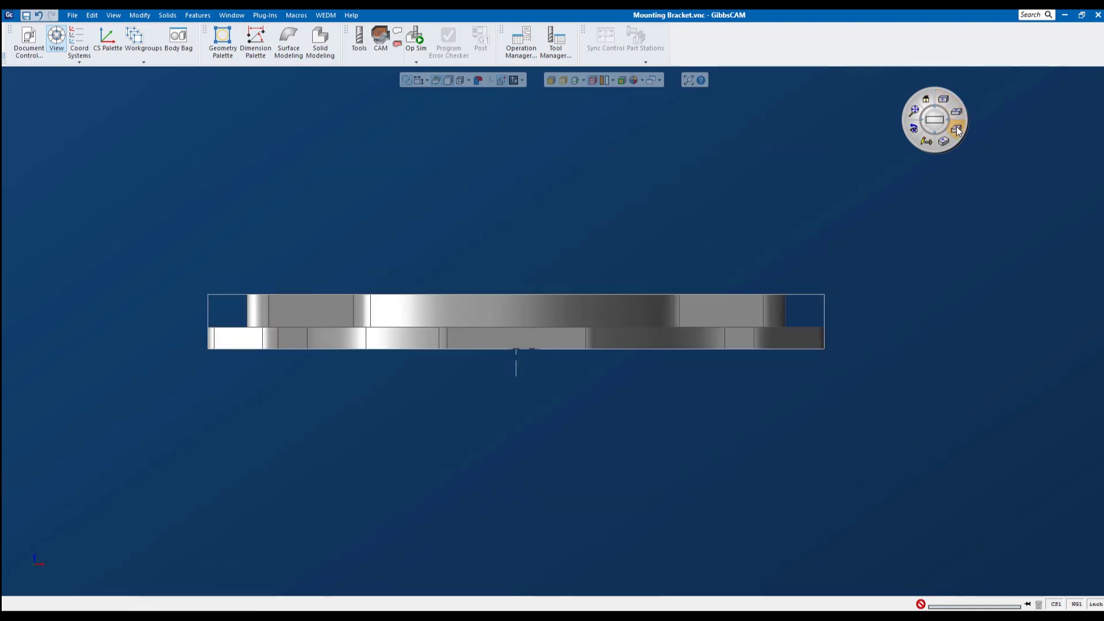
left_click(957, 130)
left_click(944, 141)
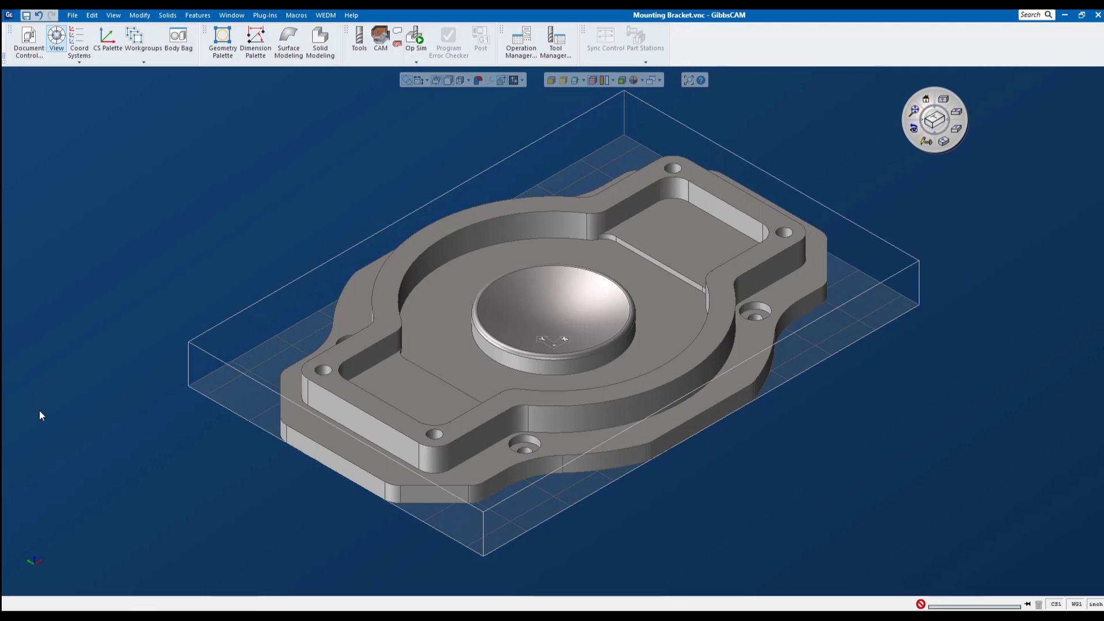
mouse_move(33, 562)
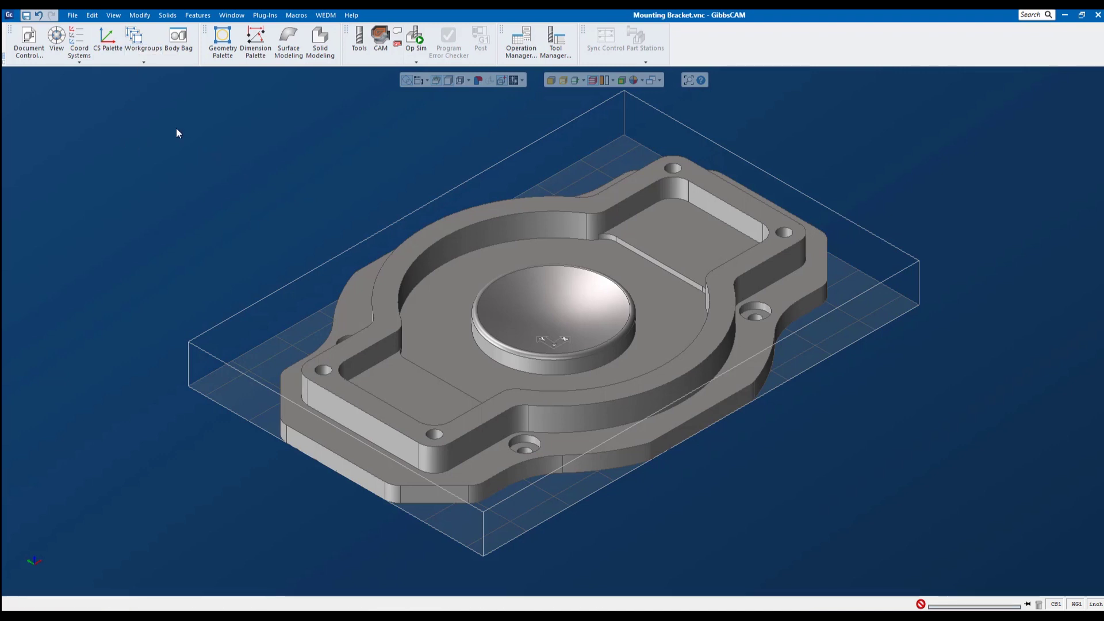
left_click(180, 38)
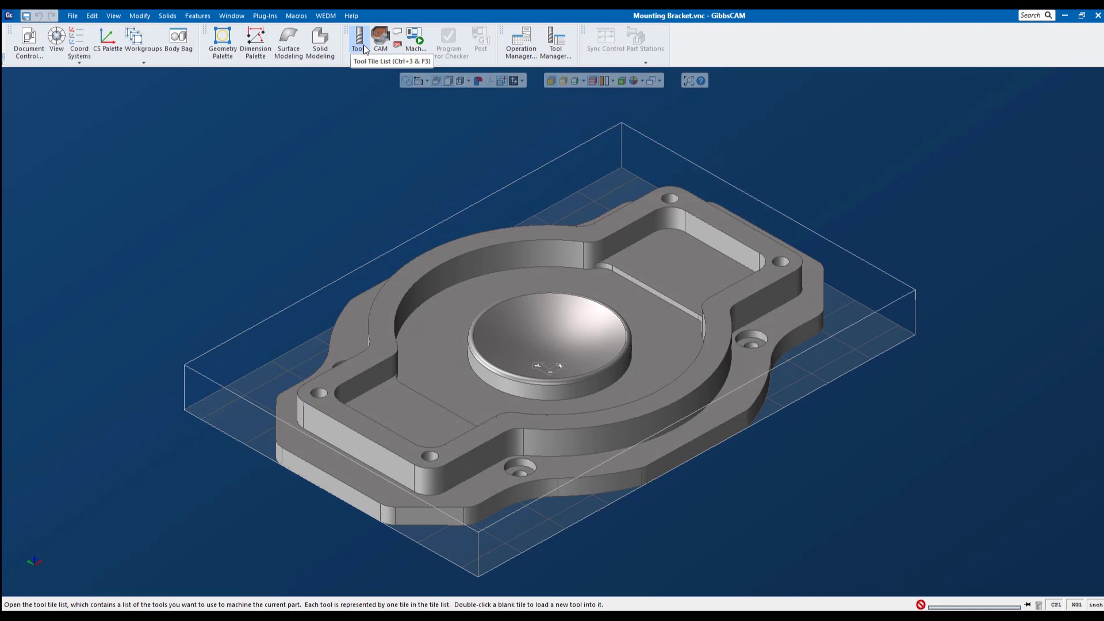
Create milling tool 1 as a 0.5 inch end mill with overall length 3 and flute length 1
left_click(359, 40)
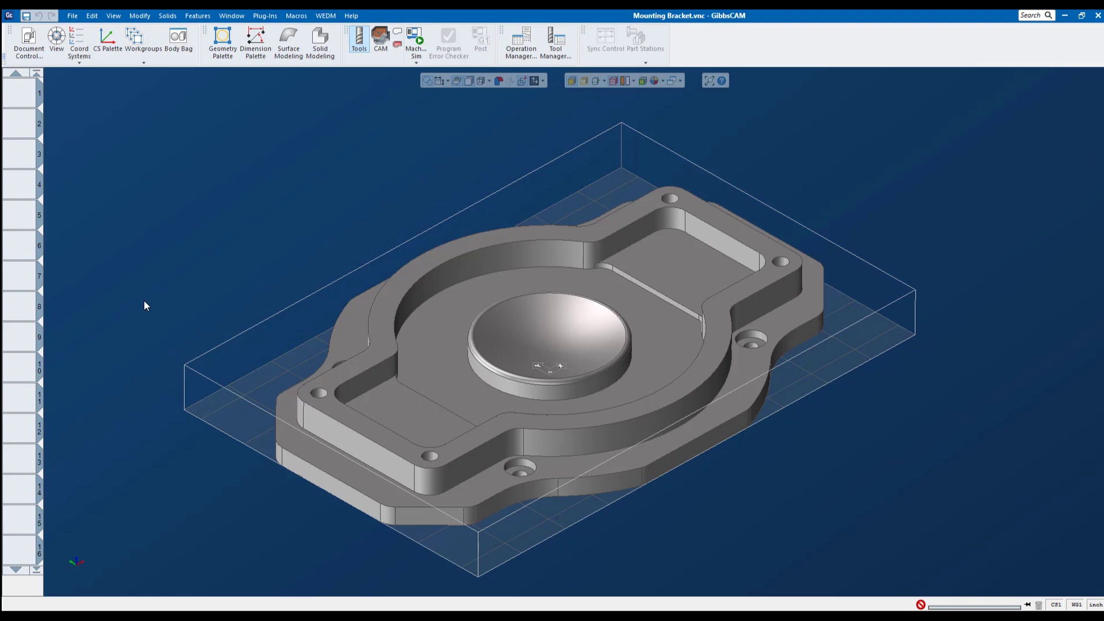
left_click(381, 46)
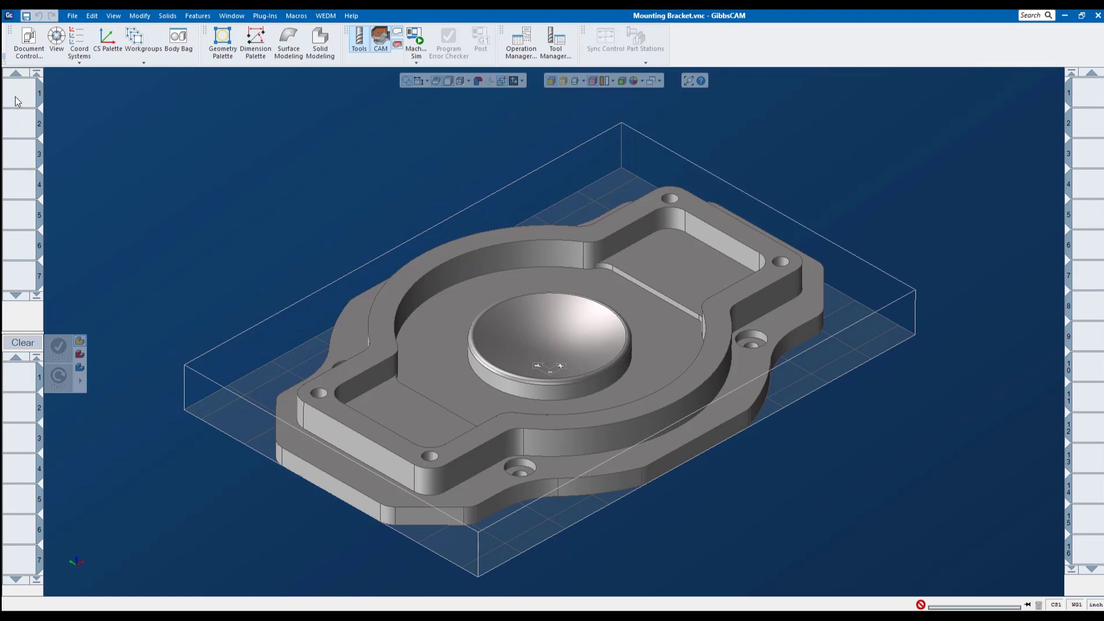
double_click(16, 99)
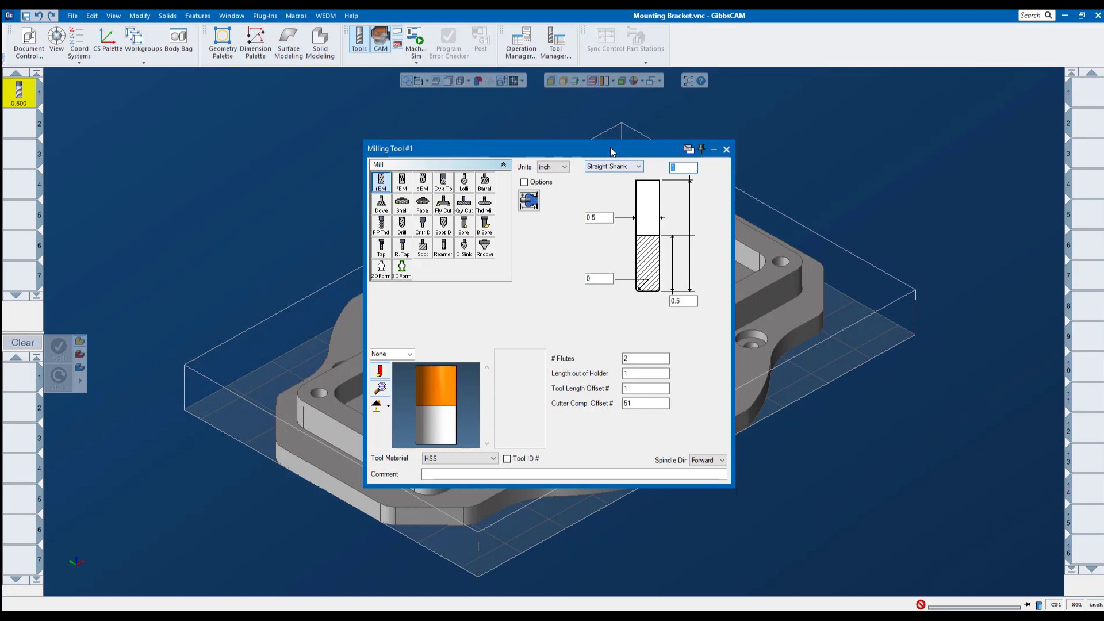
left_click_drag(612, 152, 415, 112)
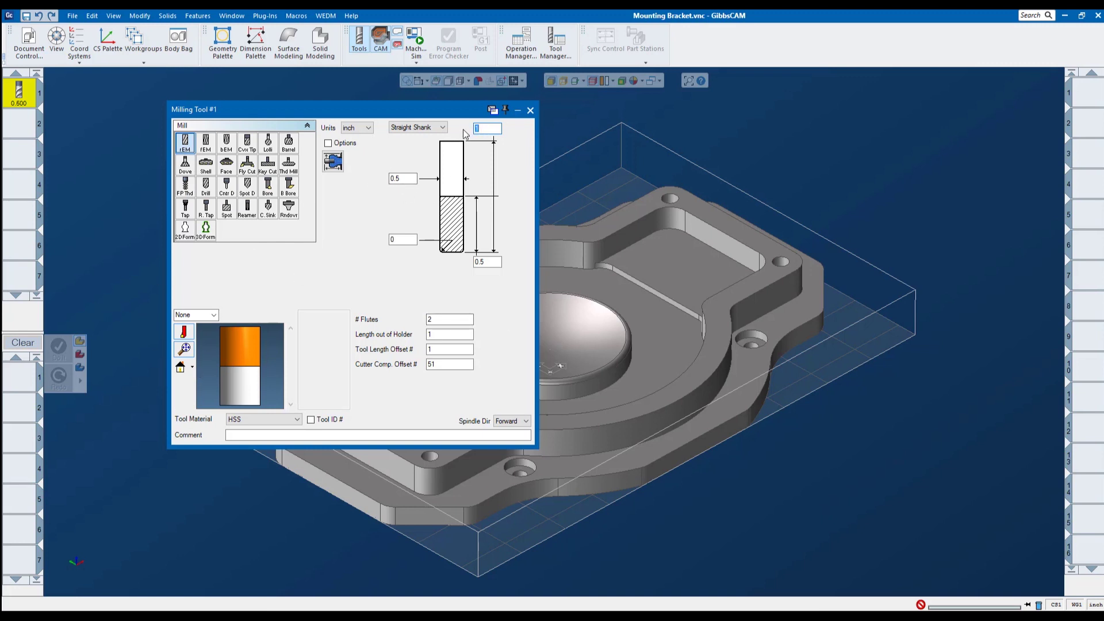
type("3")
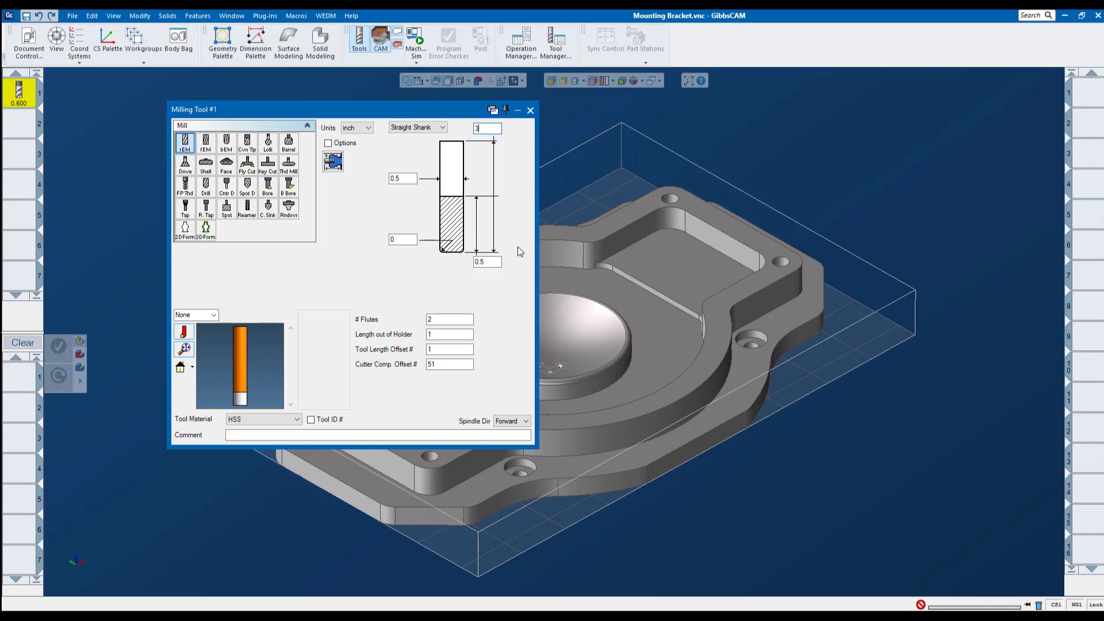
left_click_drag(493, 262, 474, 261)
type("1")
Assign the first Mill tool holder (CAT 40) to tool 1 and set its length out of holder to 2
left_click(213, 315)
left_click(196, 343)
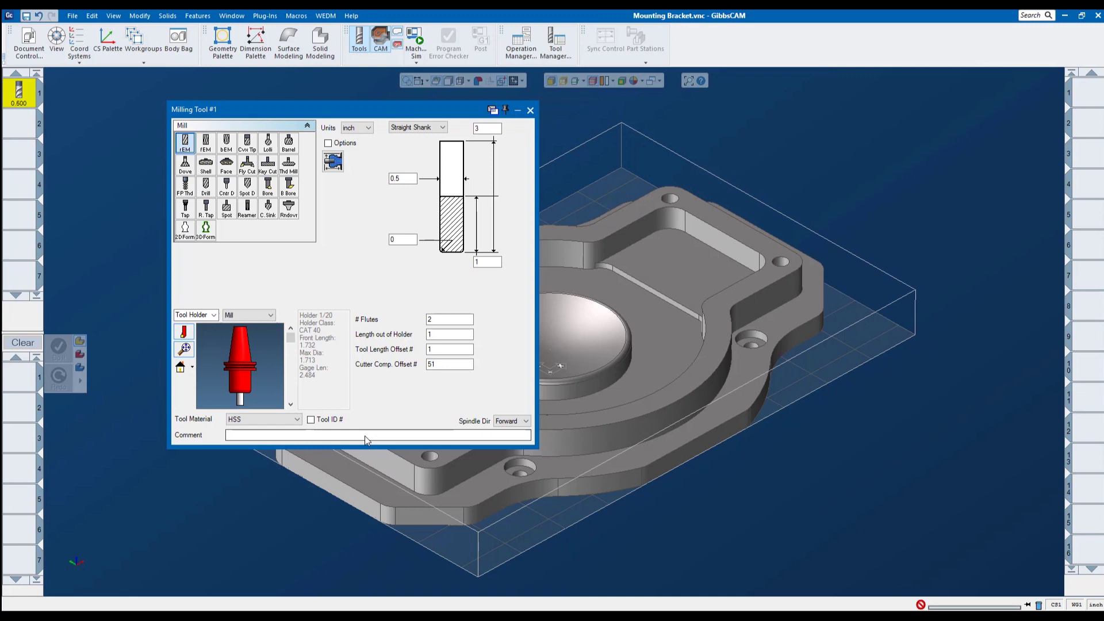
left_click(291, 405)
left_click(291, 405)
scroll(291, 405, "down", 10)
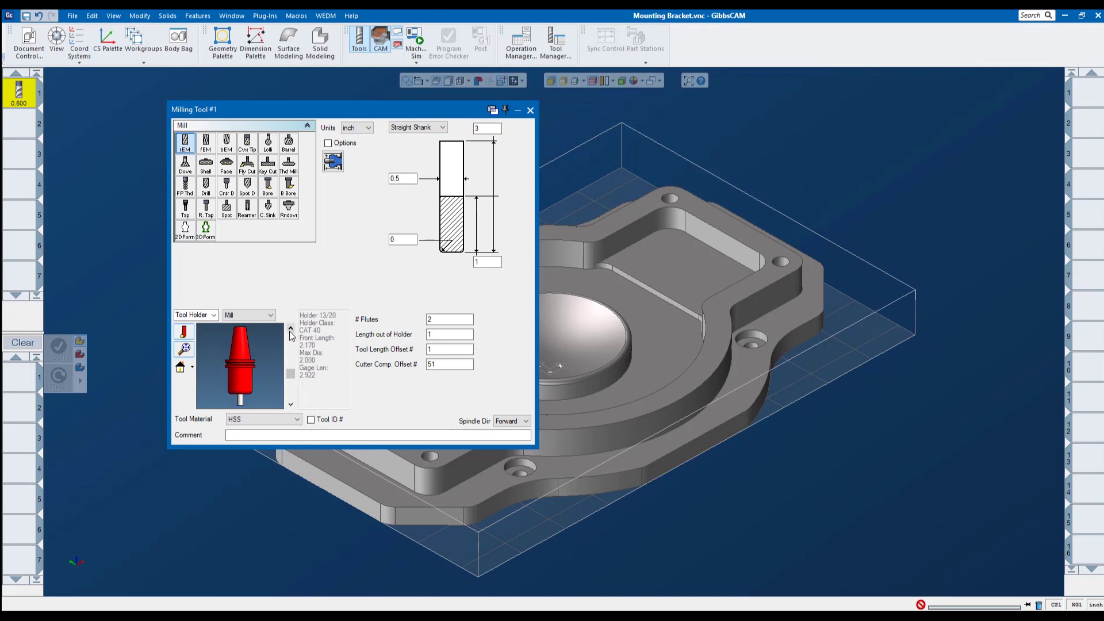
scroll(290, 332, "up", 9)
scroll(290, 332, "up", 3)
left_click(452, 335)
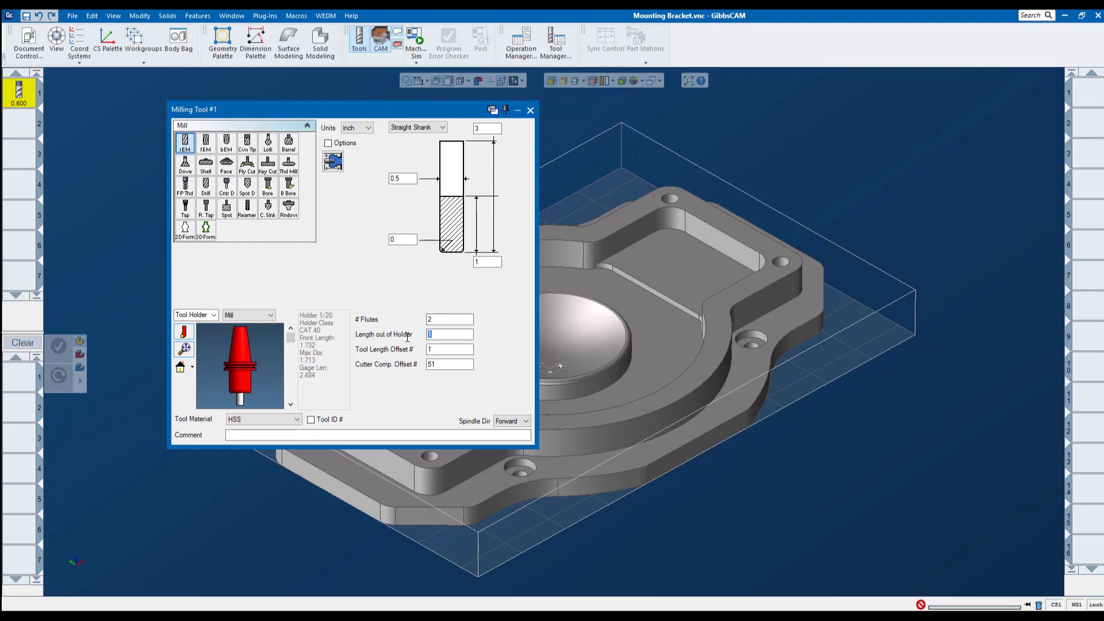
type("2")
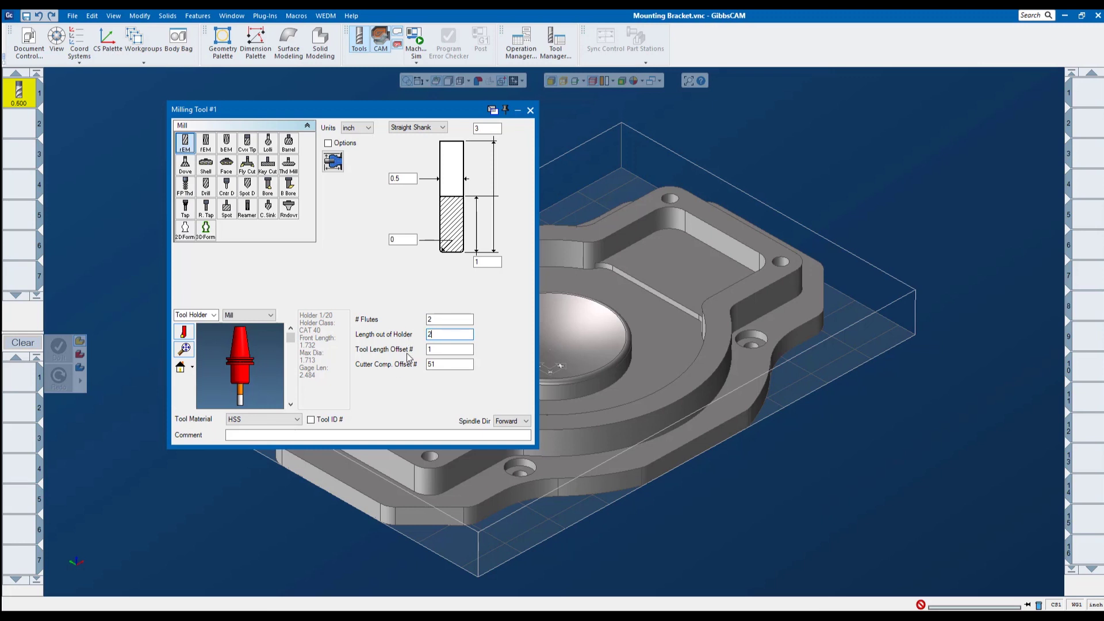
left_click(530, 110)
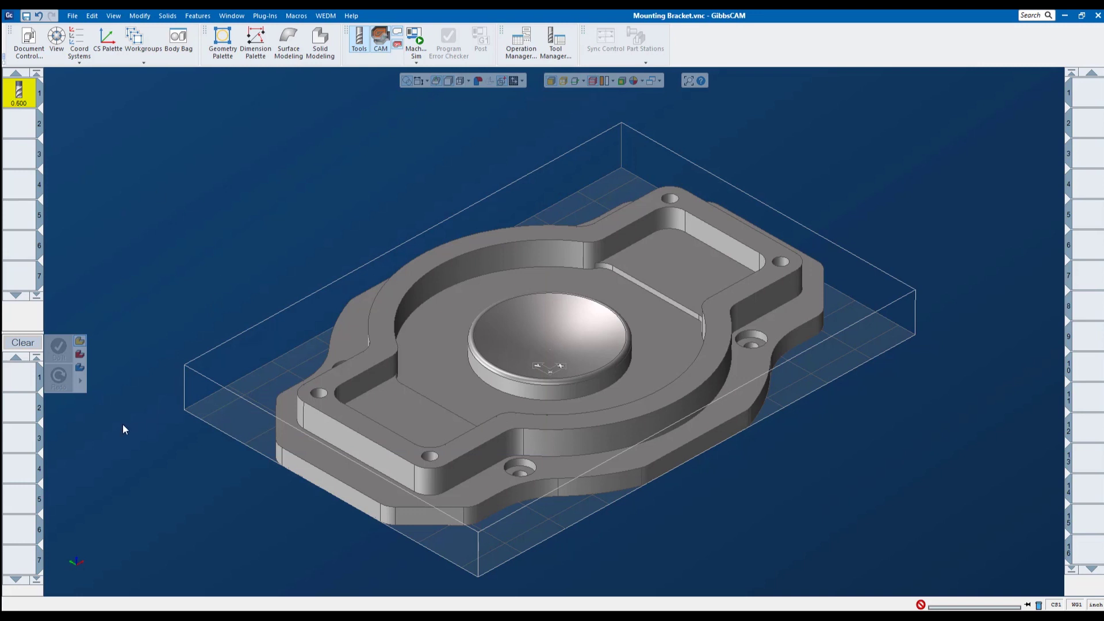
Create a Roughing process as a rough pocket using the existing 0.5 inch end mill
double_click(14, 384)
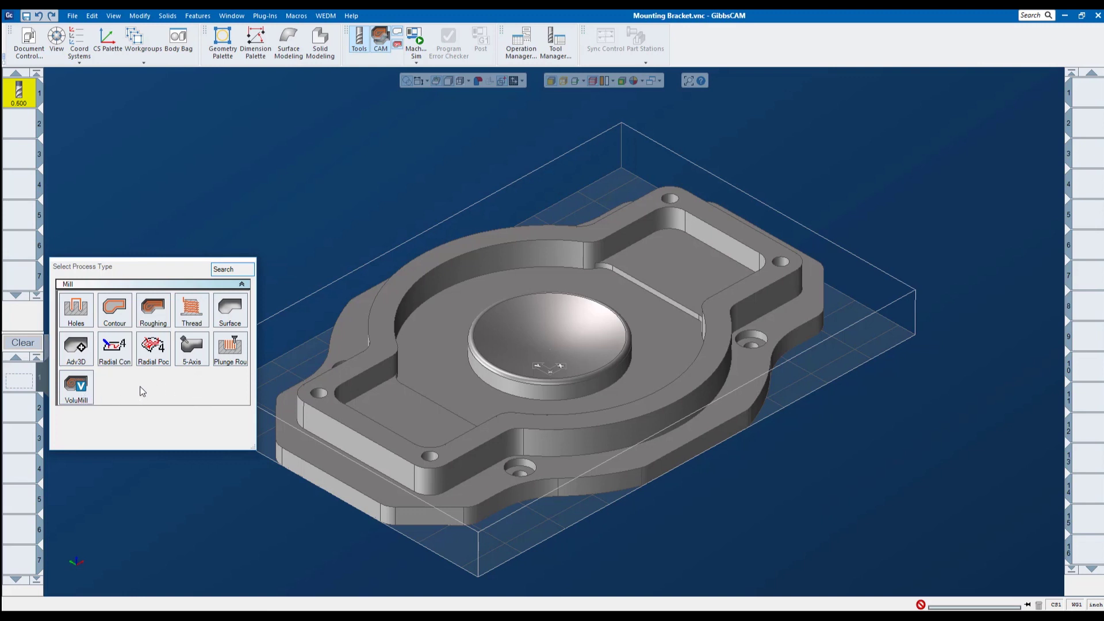
left_click(154, 310)
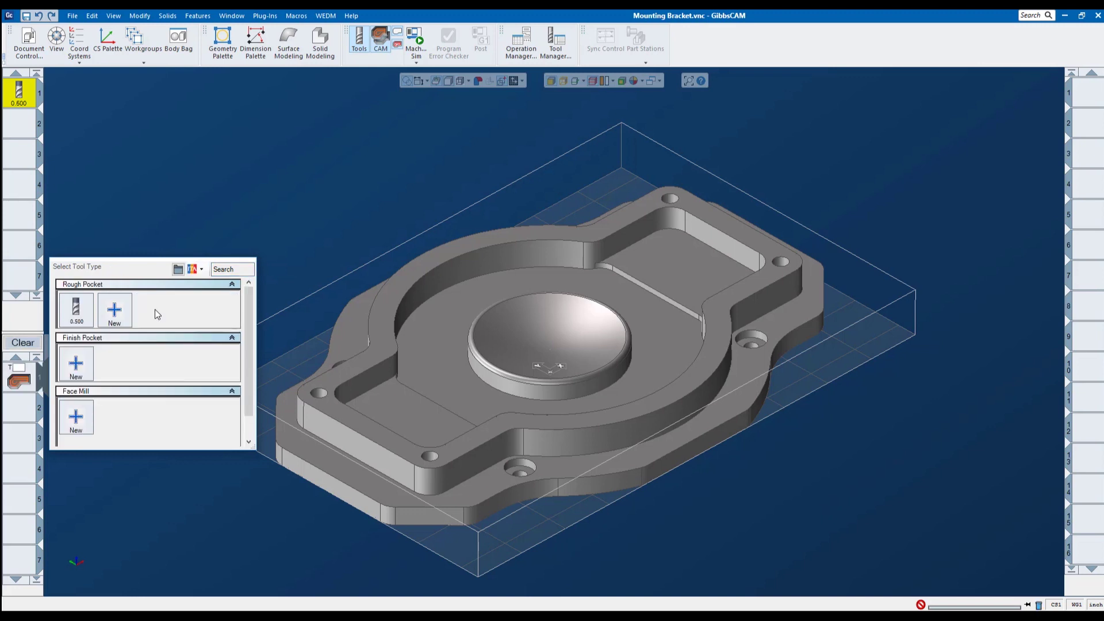
mouse_move(75, 303)
left_click(87, 323)
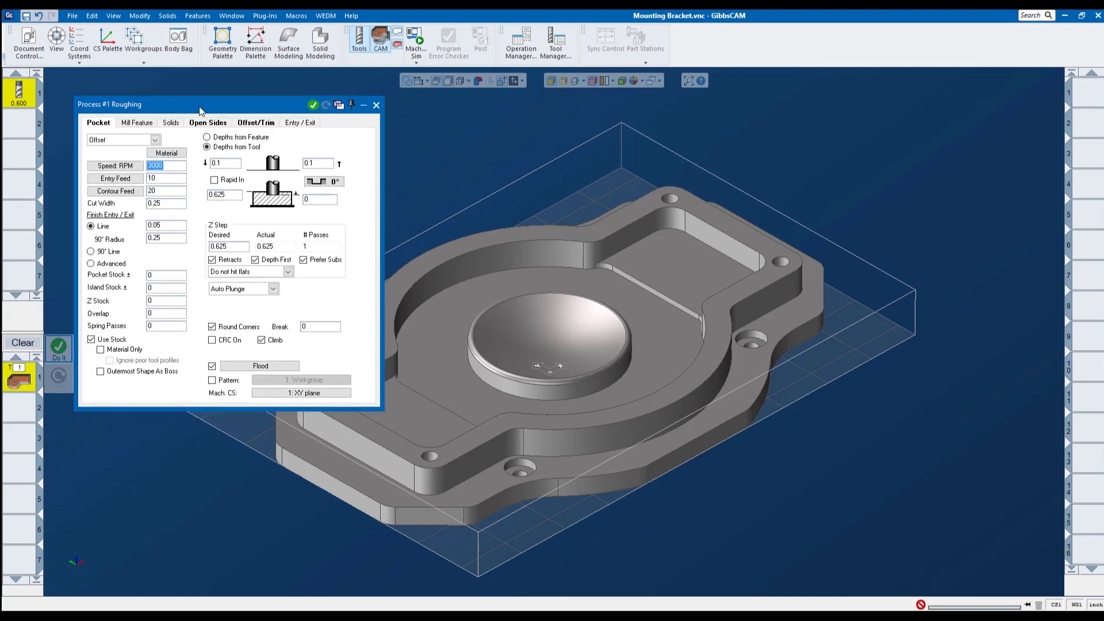
left_click_drag(200, 109, 211, 102)
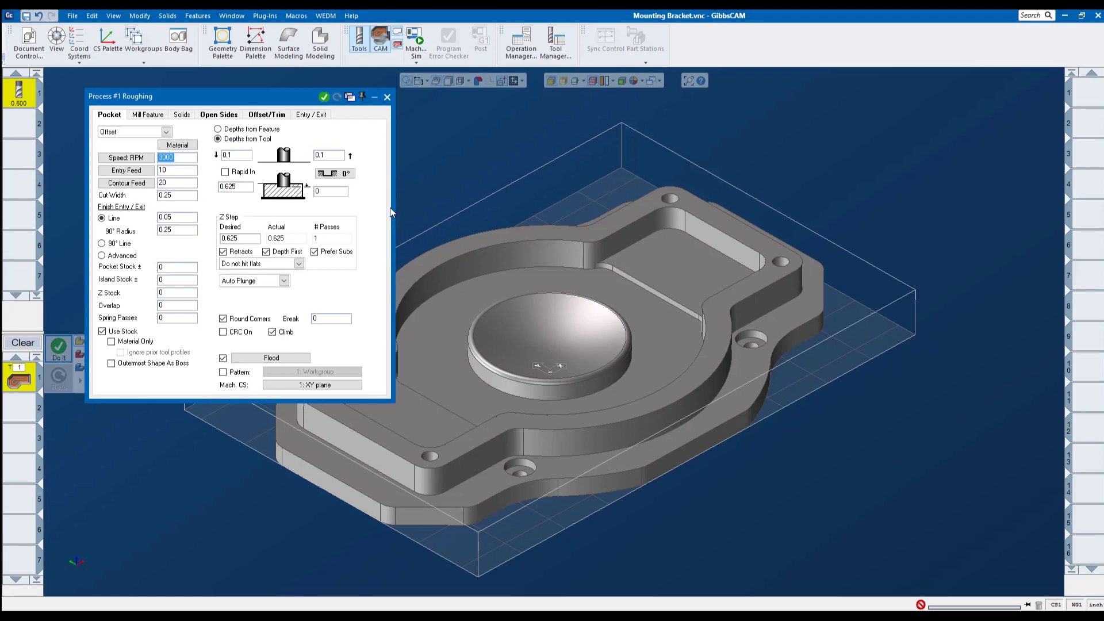
Set the roughing process's entry and exit clearance planes to 0.8 and its top surface depth to 0.7
double_click(236, 156)
type("0.625")
key("Return")
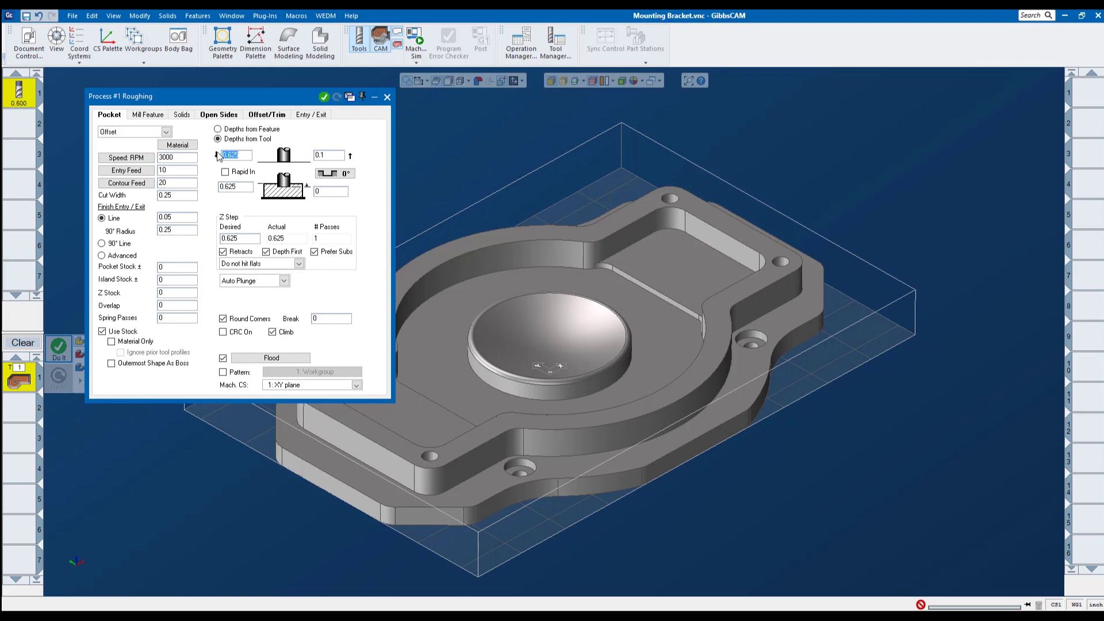
type("8")
left_click(335, 156)
key("BackSpace")
left_click(245, 190)
left_click(238, 189)
left_click_drag(240, 191, 214, 189)
type(".7")
left_click(333, 192)
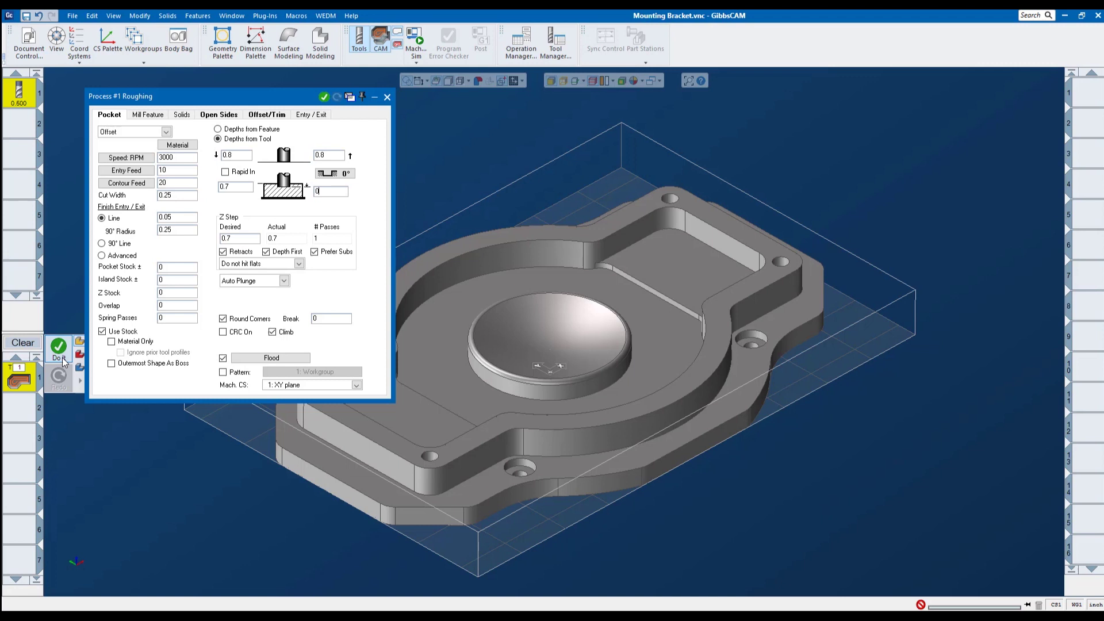
left_click(63, 357)
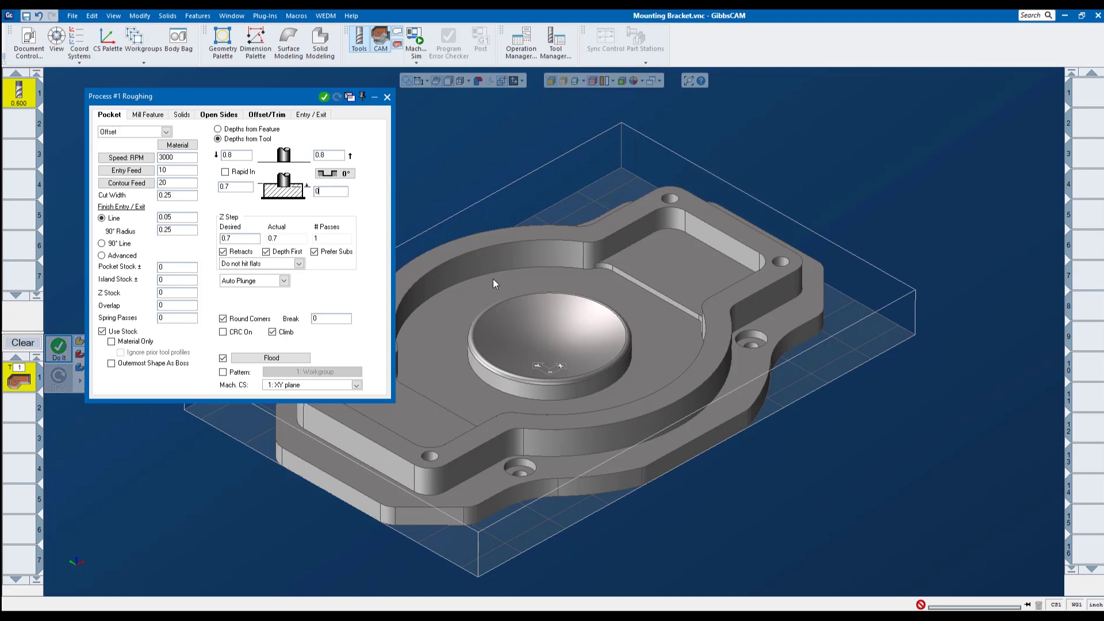
right_click(471, 243)
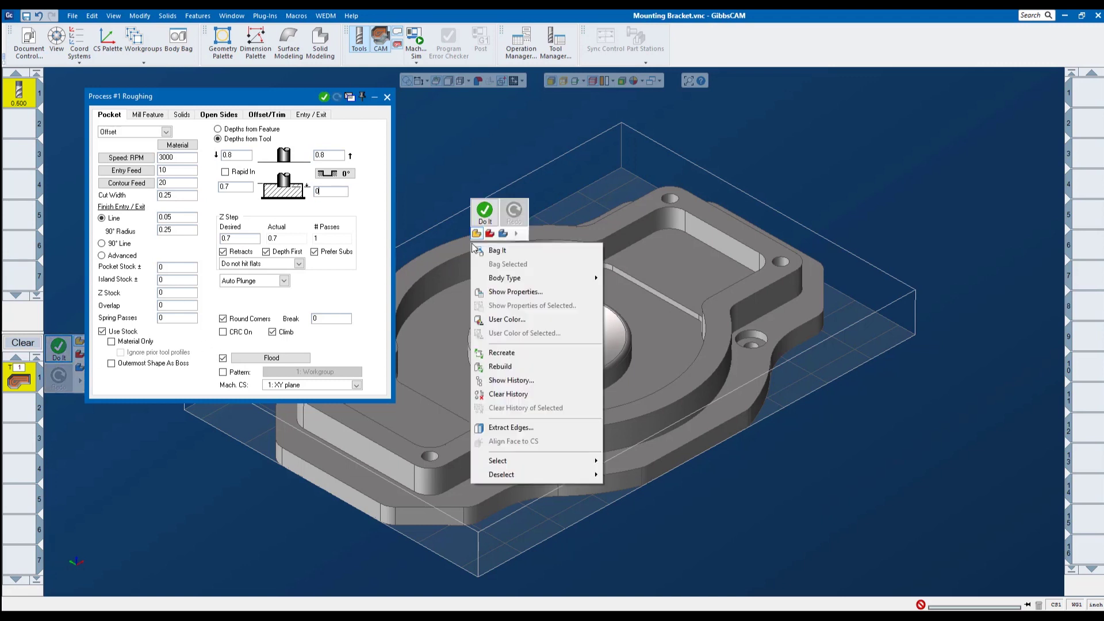
left_click(460, 141)
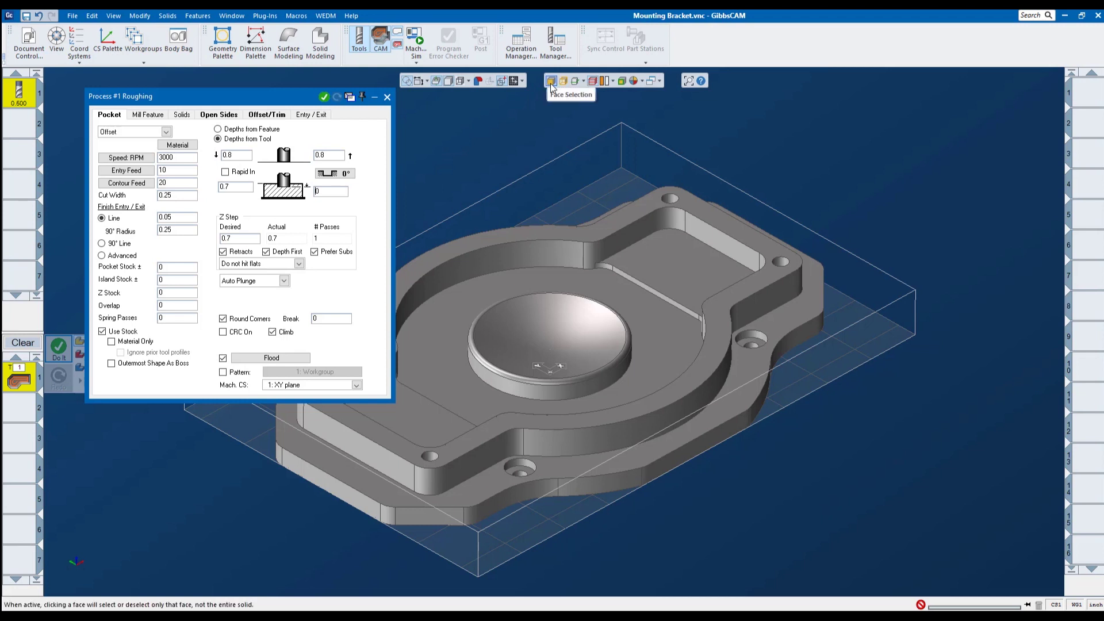
Try selecting the bracket's raised top face alone and then the whole solid body, clearing each selection
left_click(609, 222)
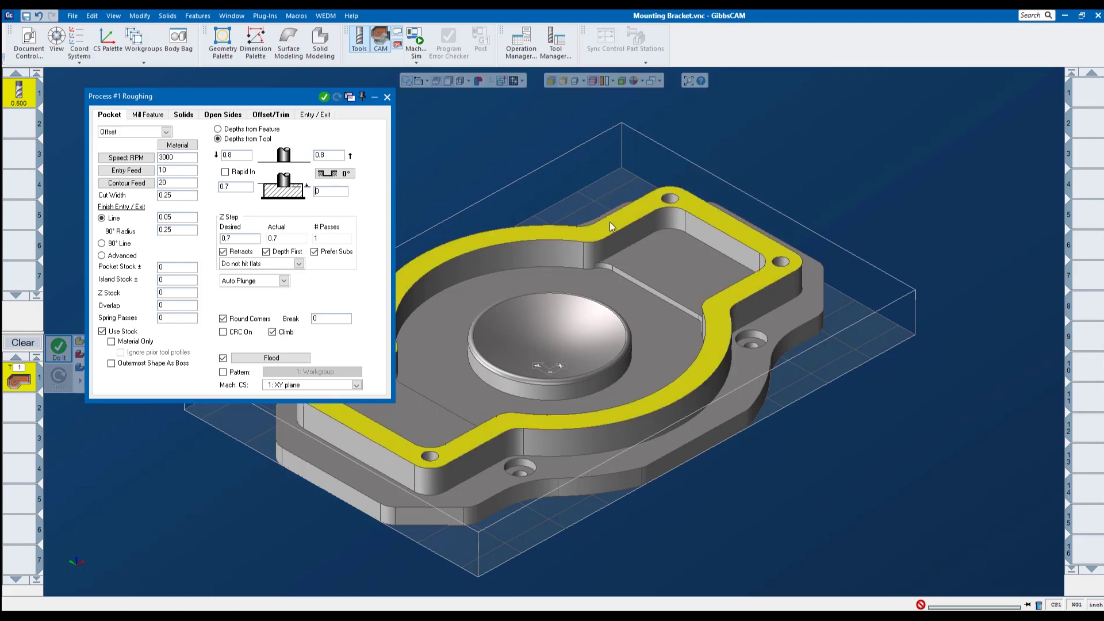
left_click(558, 164)
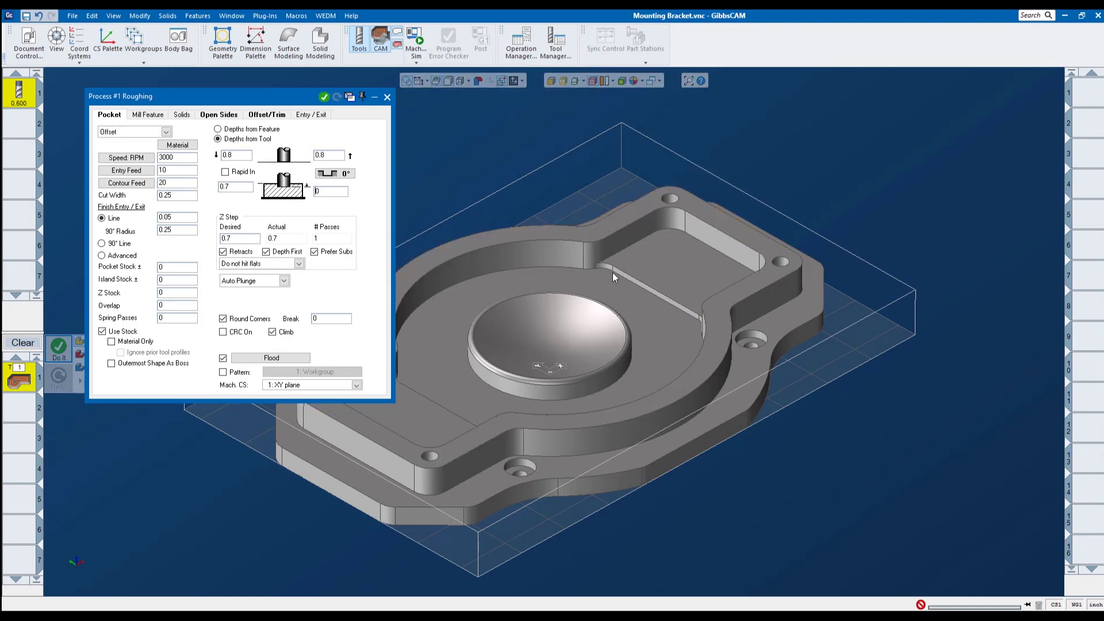
left_click(616, 246)
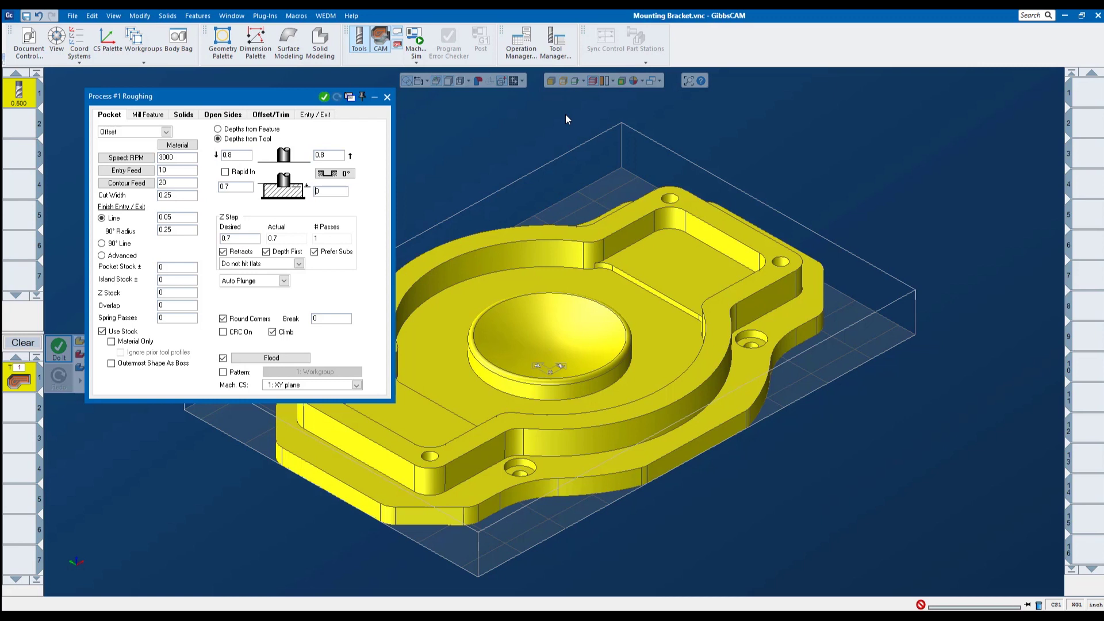
left_click(562, 117)
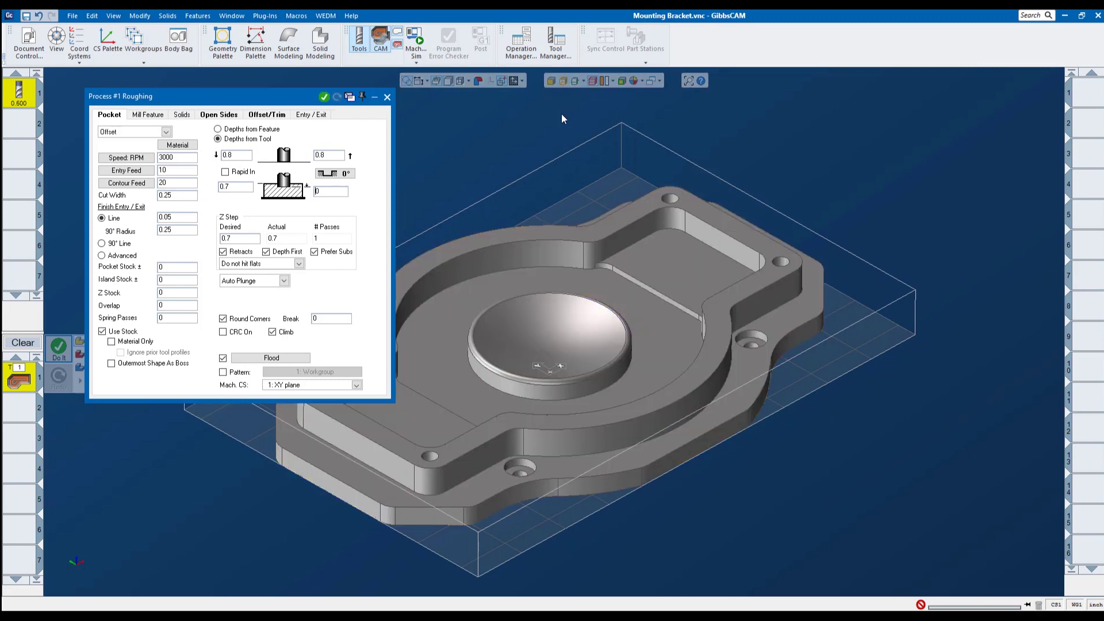
Select the entire bracket body as the machining shape and generate the roughing toolpath for it
left_click(563, 83)
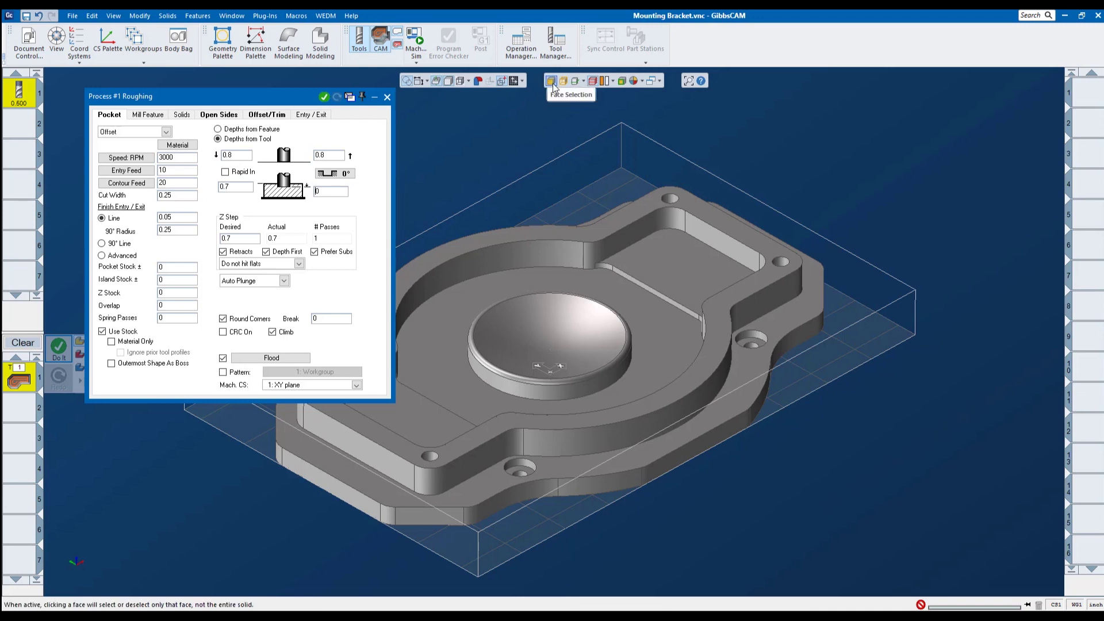
left_click(553, 236)
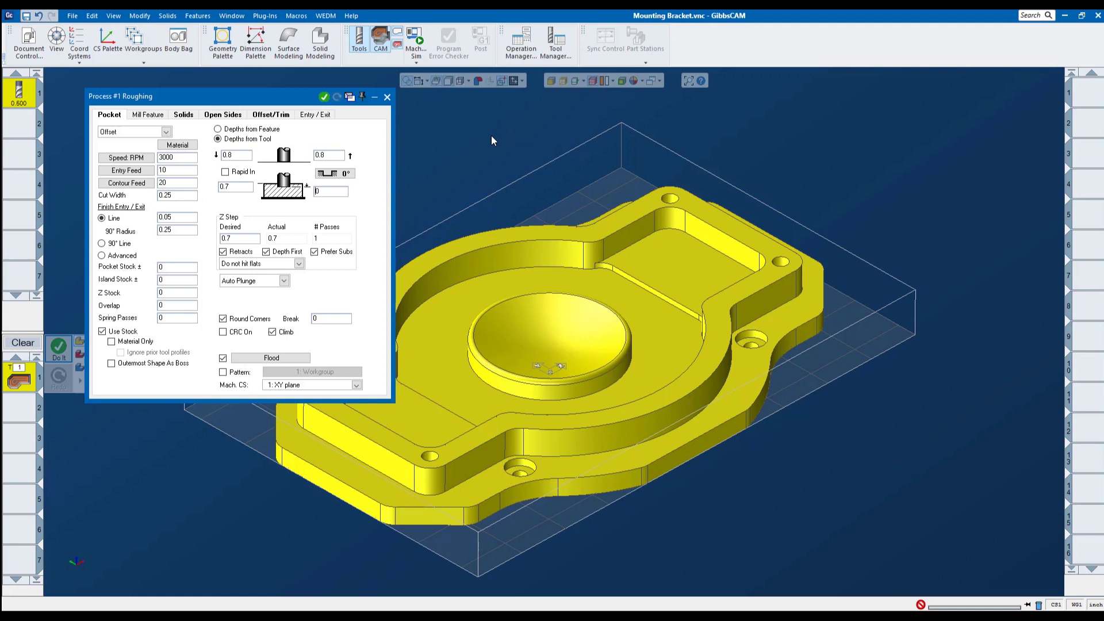
left_click(324, 96)
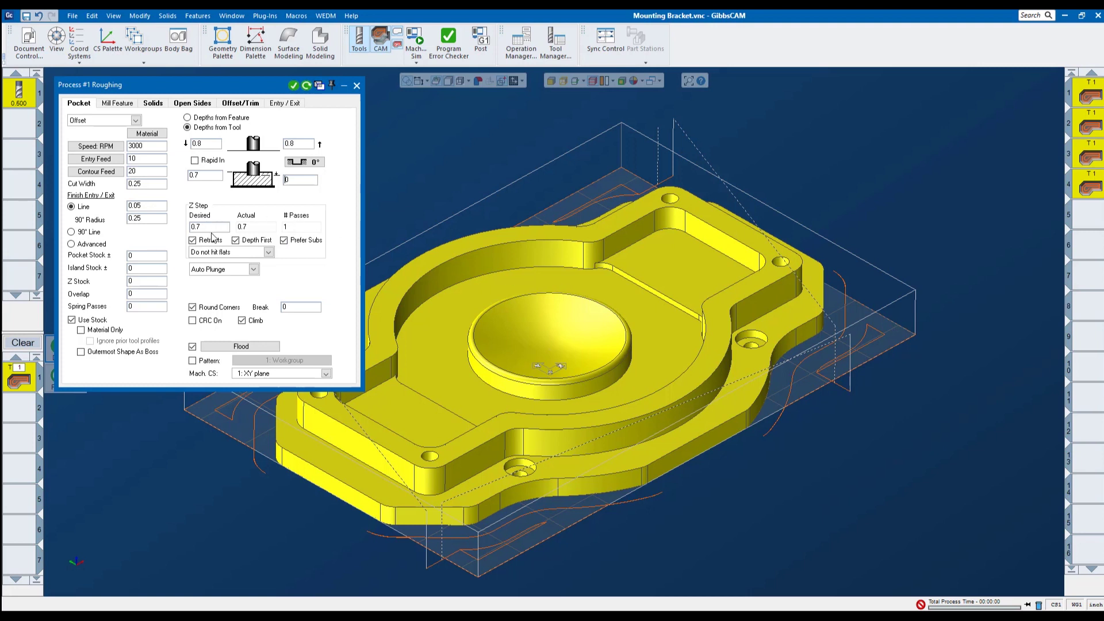
Set the roughing process's desired Z step to 0.1, regenerate the existing operations, and close the process settings
left_click_drag(199, 230, 191, 230)
key("BackSpace")
left_click(306, 86)
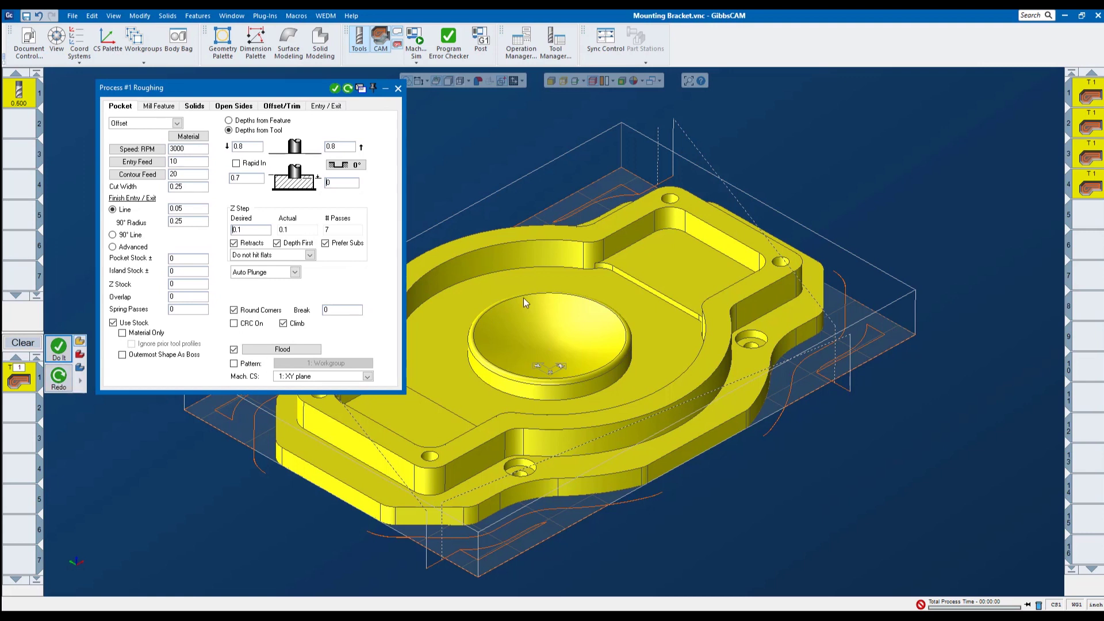
right_click(616, 297)
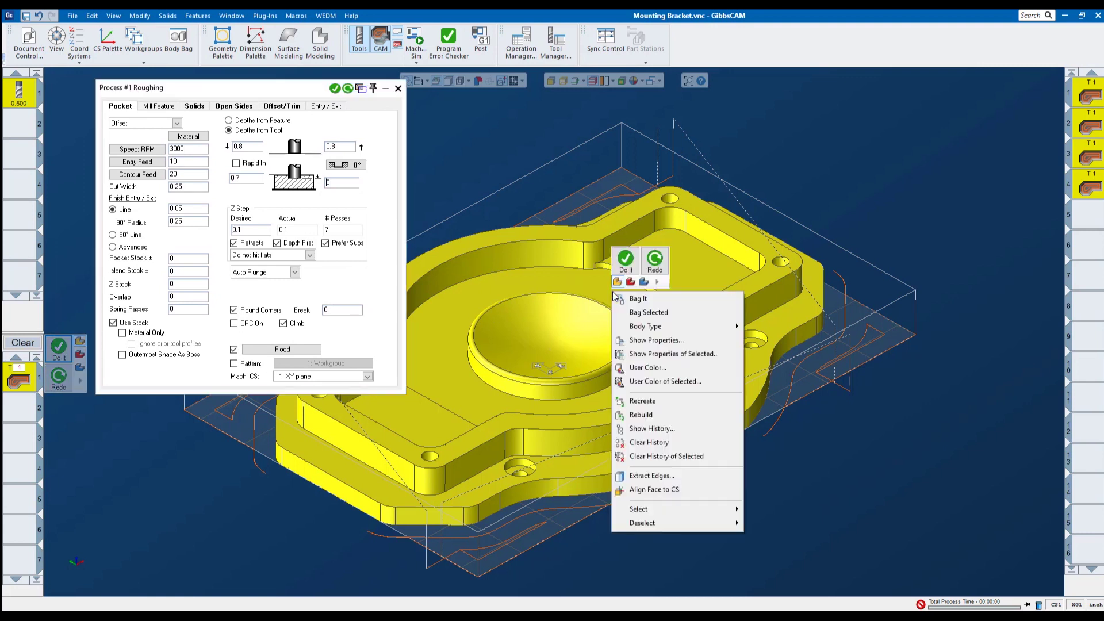
left_click(658, 265)
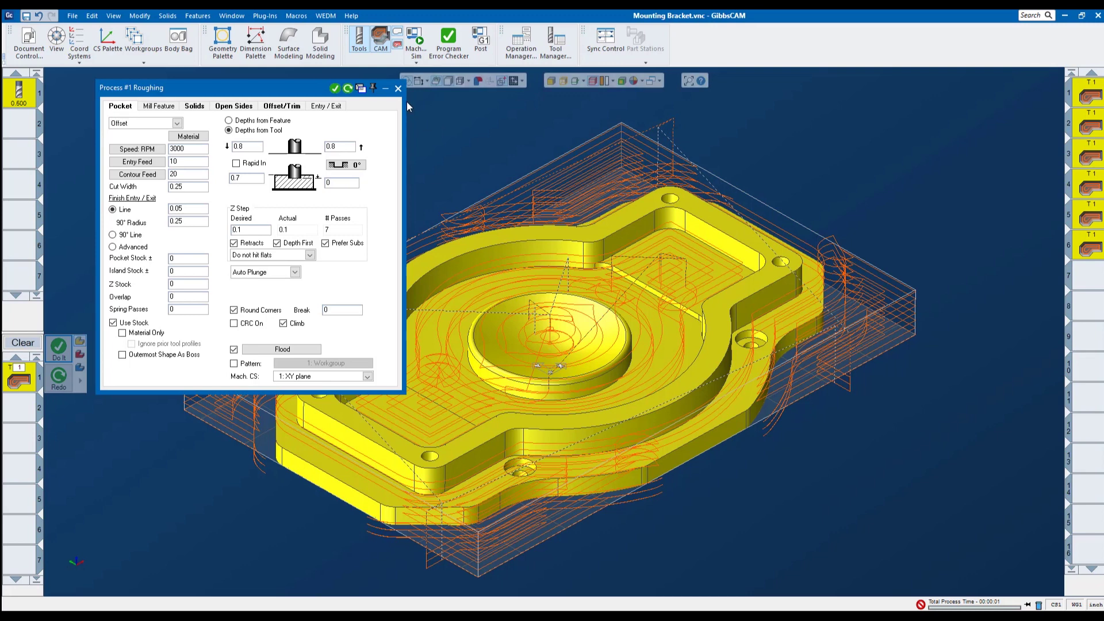
left_click(398, 88)
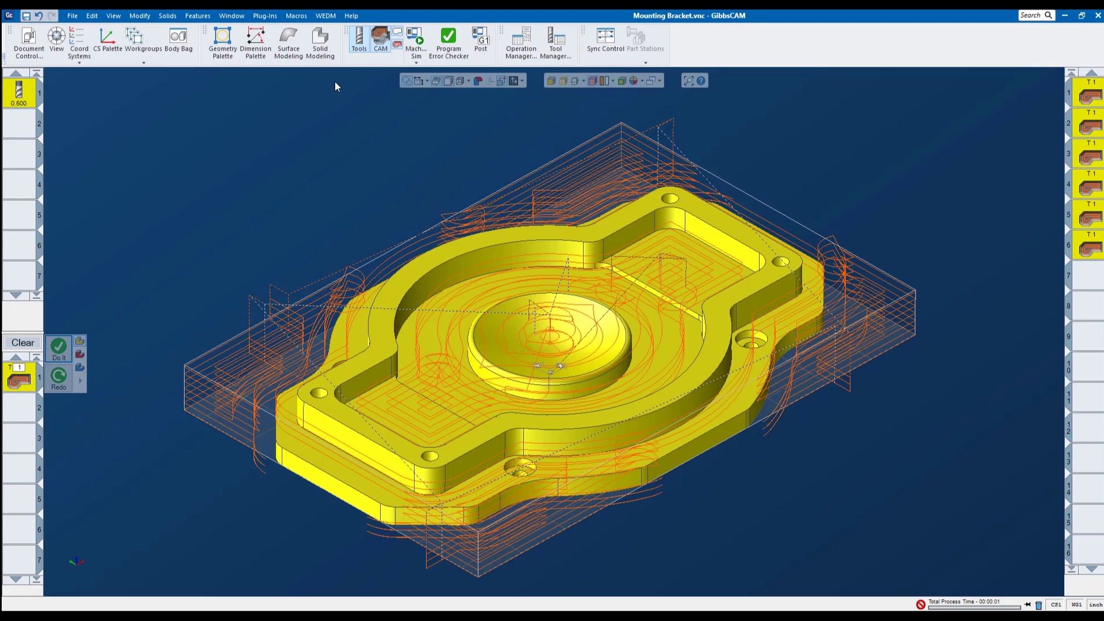
Run an Op Sim of the roughing operations on the stock, keeping the simulation controls clear of the part
left_click(416, 59)
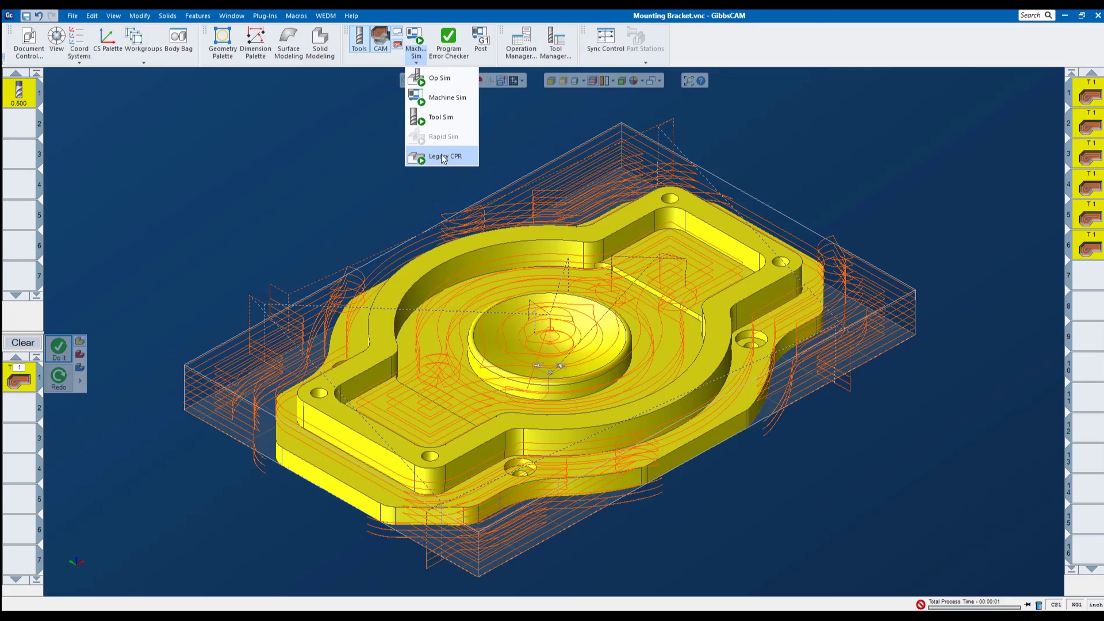
left_click(437, 77)
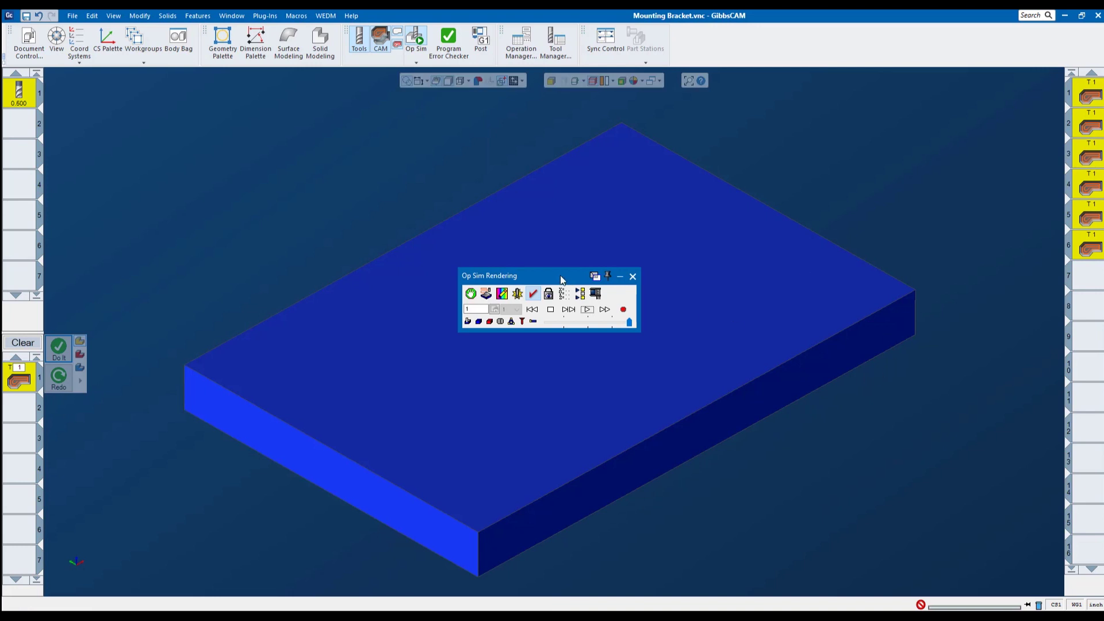
left_click_drag(562, 276, 887, 111)
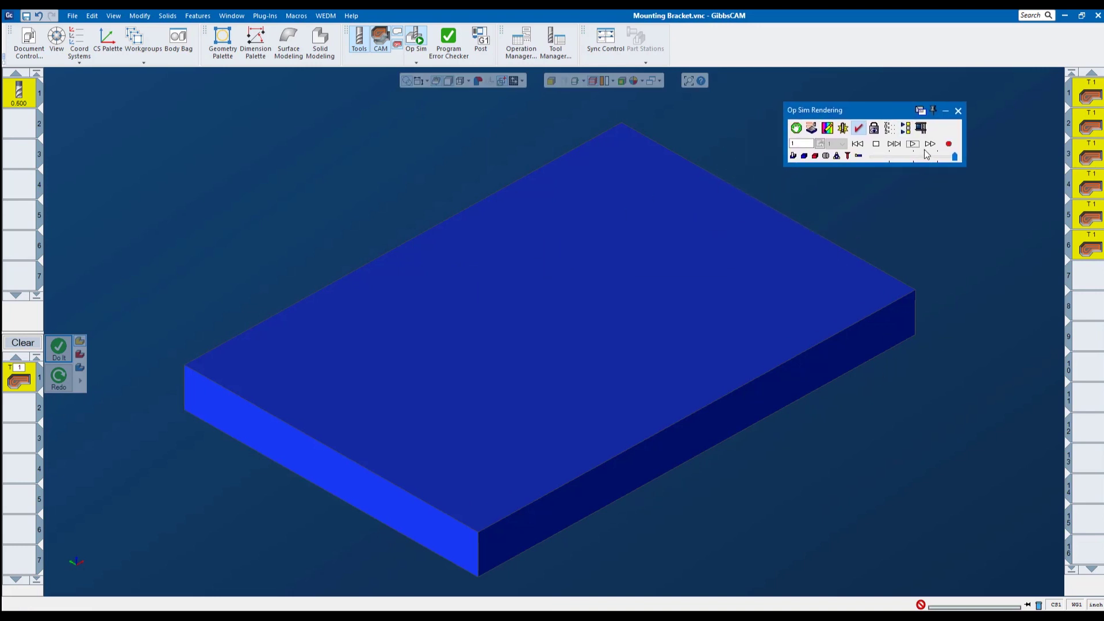
left_click(912, 144)
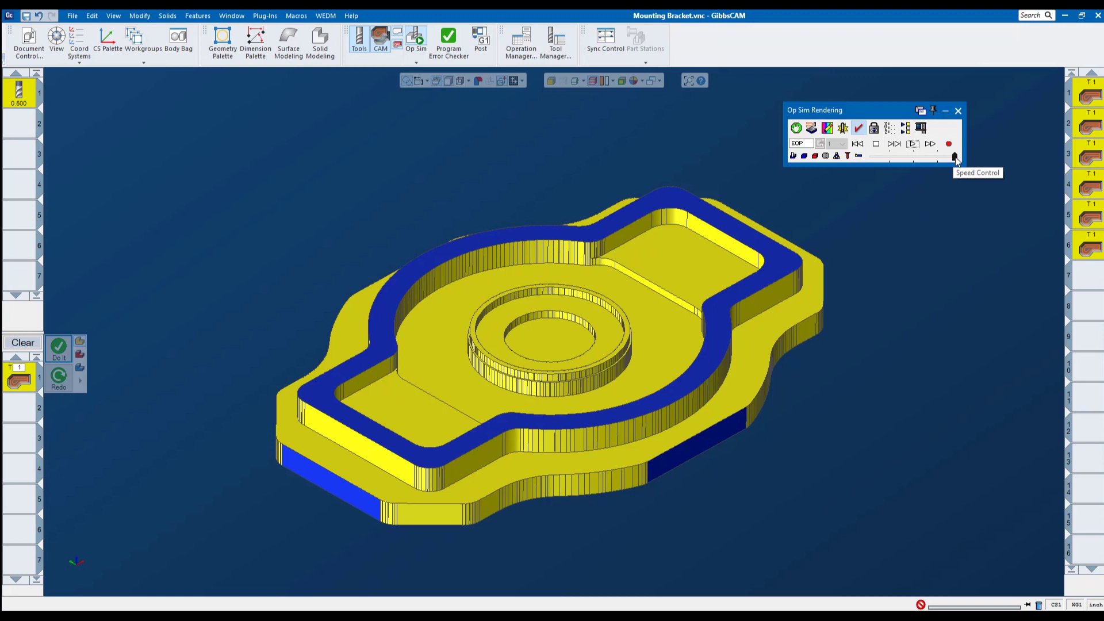
Replay the roughing simulation from the start at a reduced speed, and exit the simulation
left_click_drag(955, 158, 918, 158)
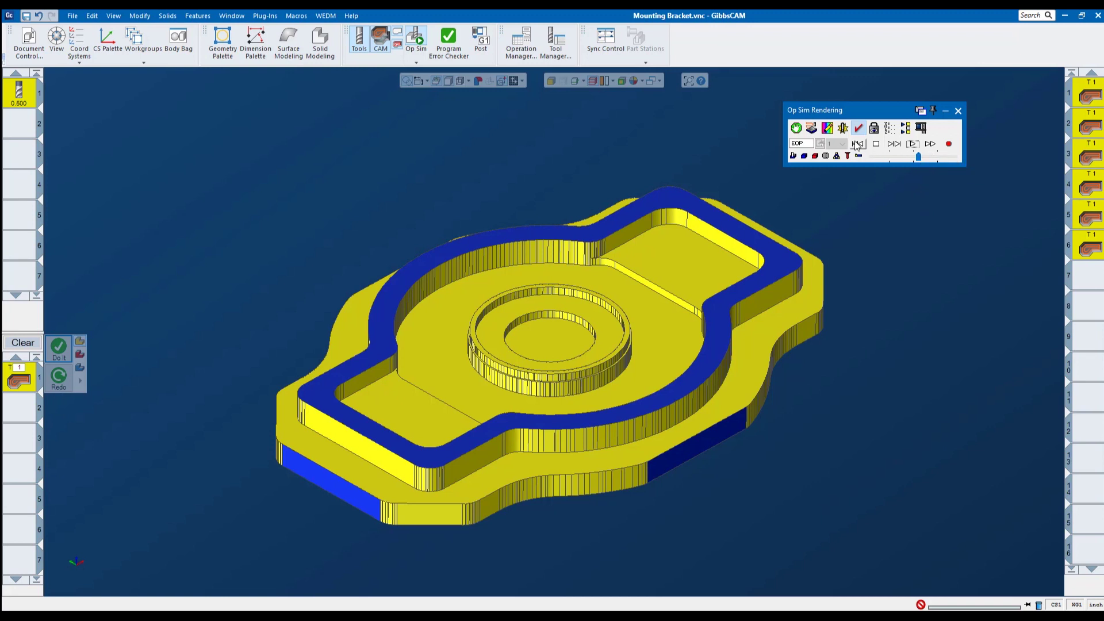
left_click(858, 144)
left_click(912, 143)
left_click(957, 112)
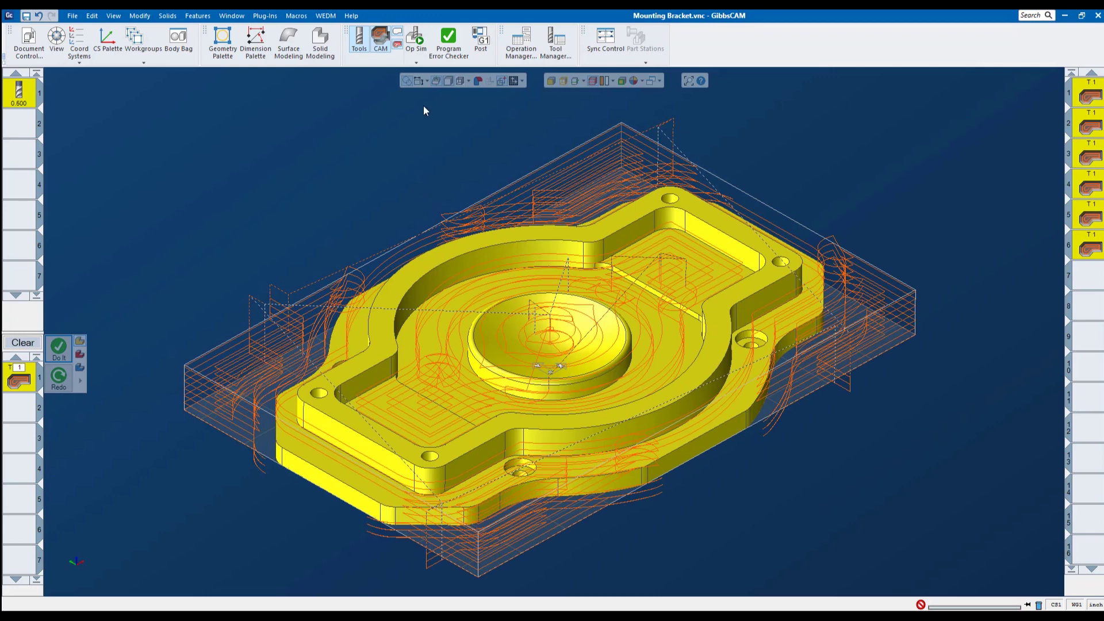
View the Post Processor options for the roughing program and close them without processing any output
left_click(482, 42)
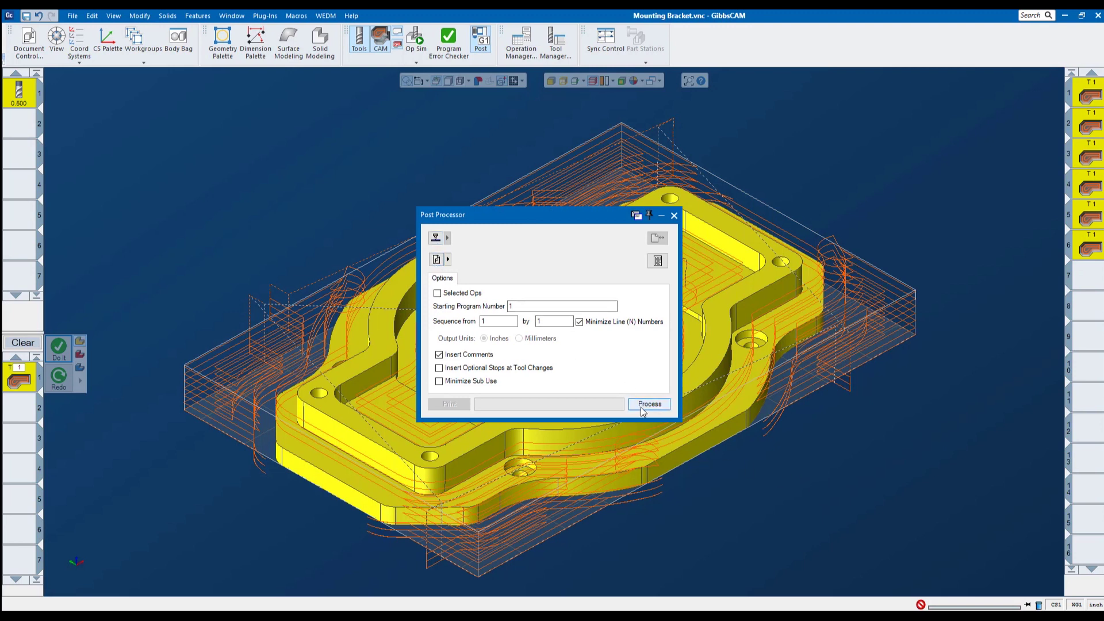
left_click(674, 215)
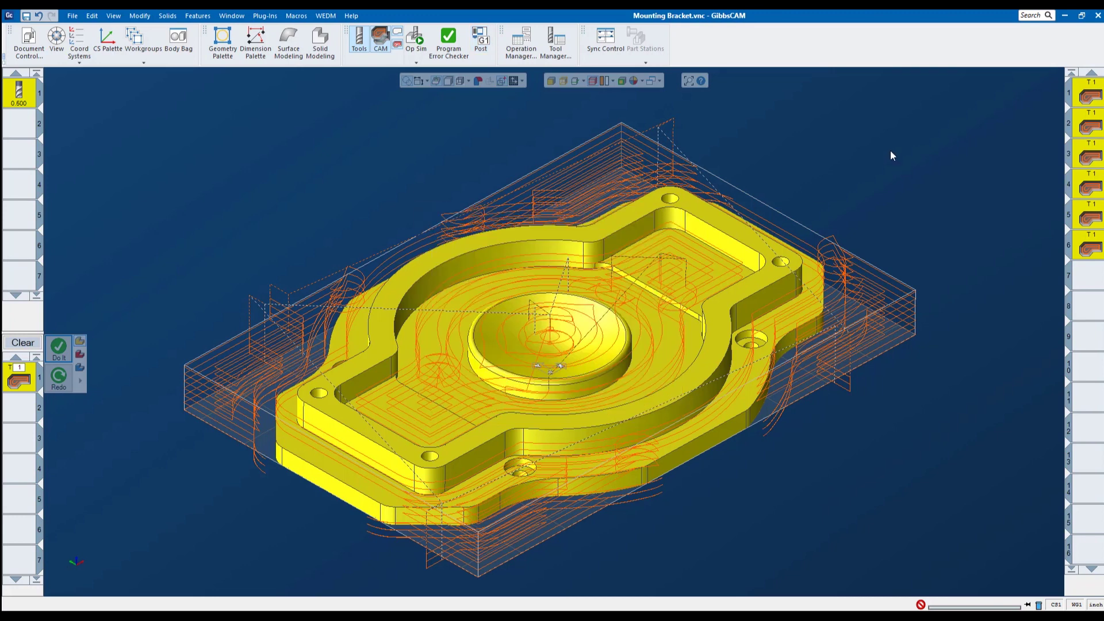